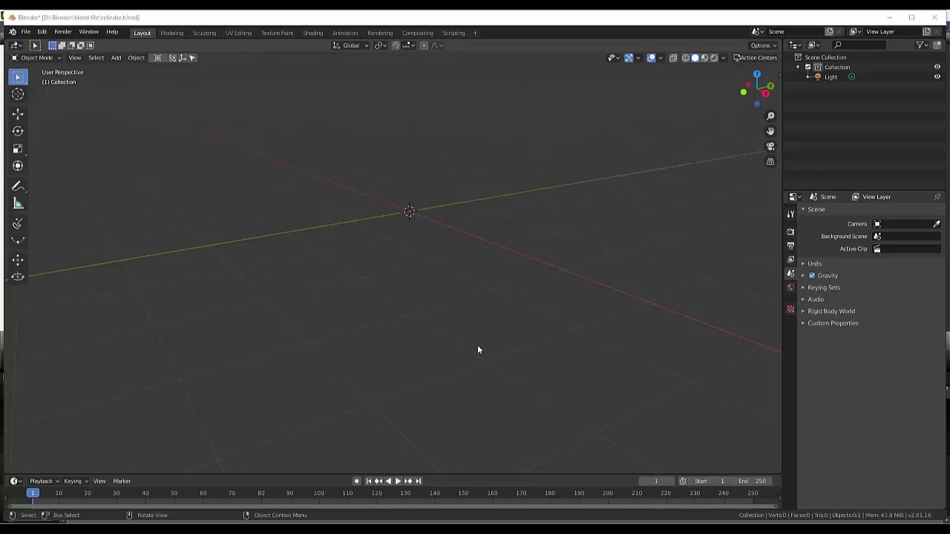
Add a 32-vertex cylinder at the origin and enter Edit Mode with everything selected.
mouse_move(477, 346)
middle_mouse_down()
mouse_move(477, 335)
mouse_move(492, 407)
mouse_move(481, 370)
mouse_move(487, 271)
mouse_move(473, 291)
middle_mouse_up()
middle_click_drag(486, 246, 490, 326, "shift")
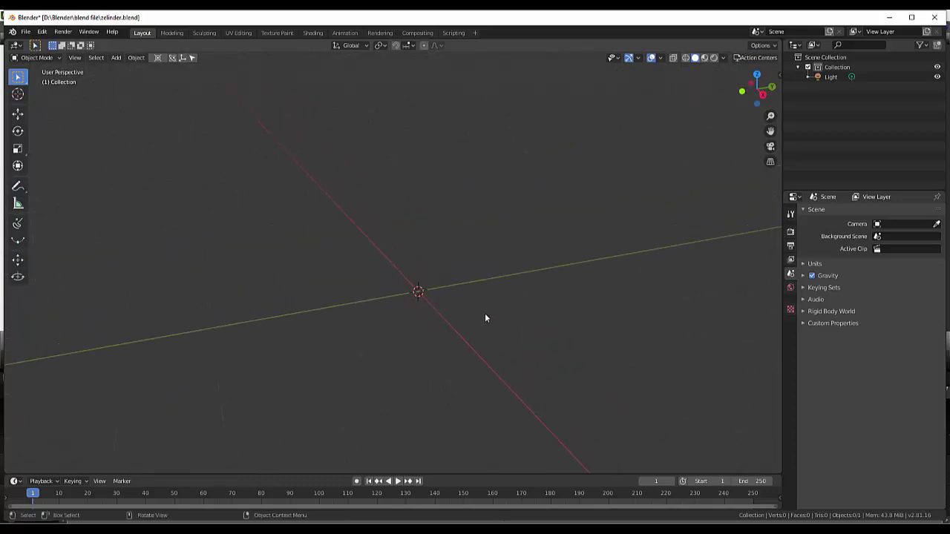
key("shift+a")
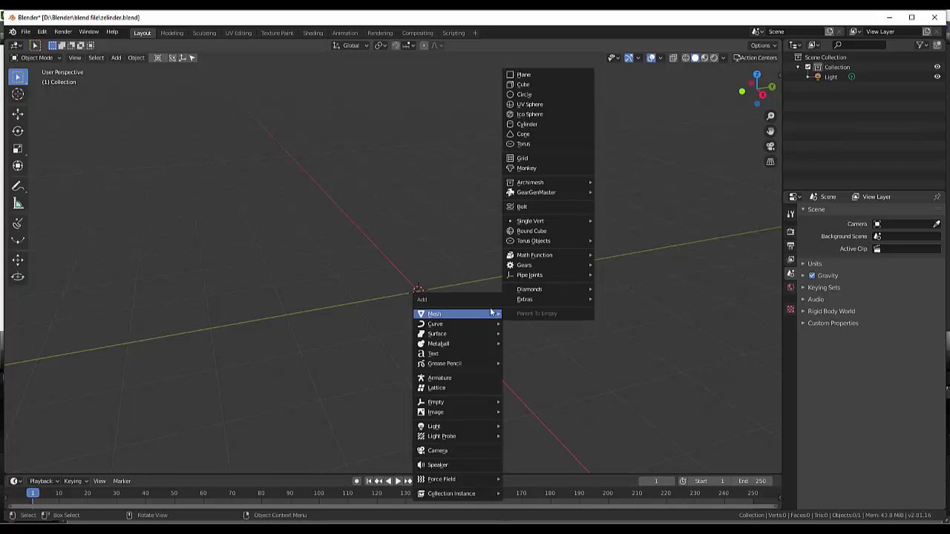
left_click(530, 124)
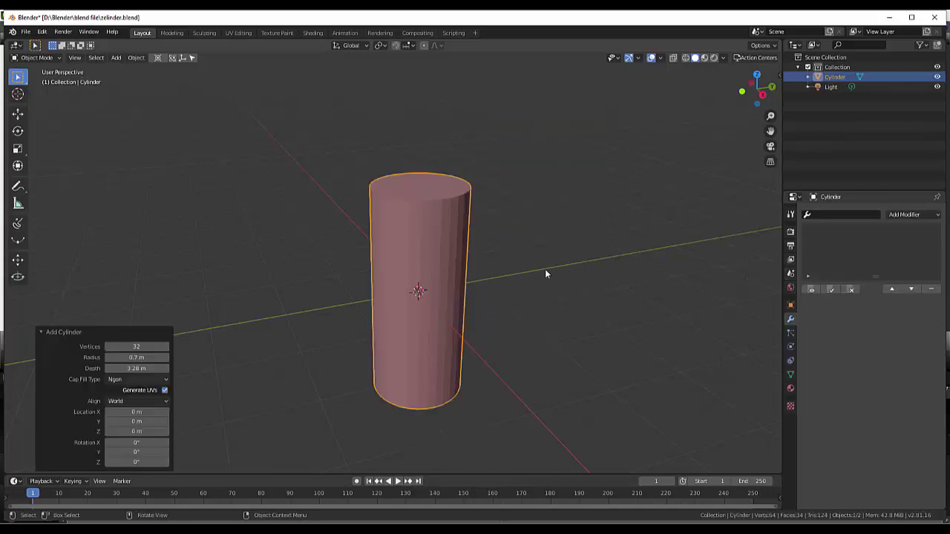
mouse_move(544, 268)
middle_mouse_down()
mouse_move(572, 234)
mouse_move(598, 257)
mouse_move(547, 275)
middle_mouse_up()
left_click(572, 349)
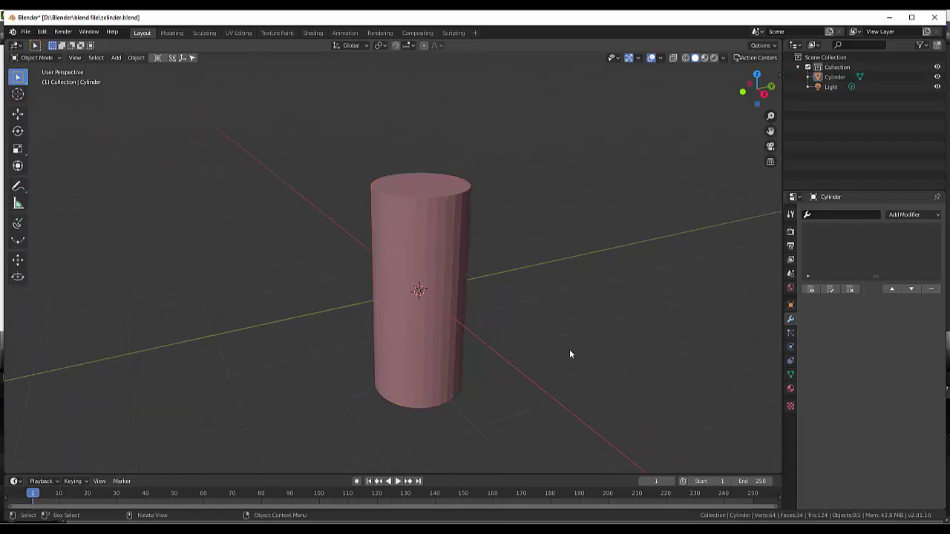
key("Tab")
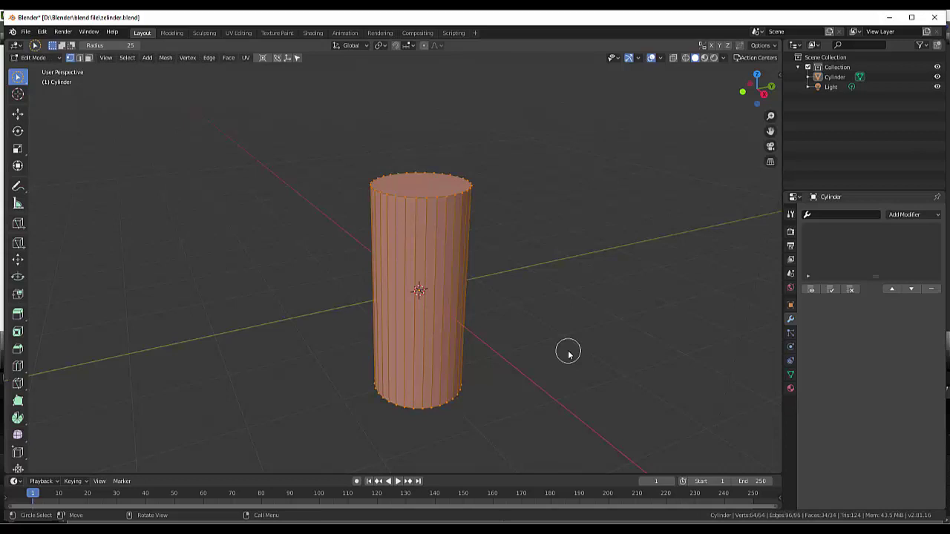
Loop-cut five centred, evenly spaced edge loops around the cylinder's middle, then begin scaling them along Z.
key("ctrl")
key("ctrl+r")
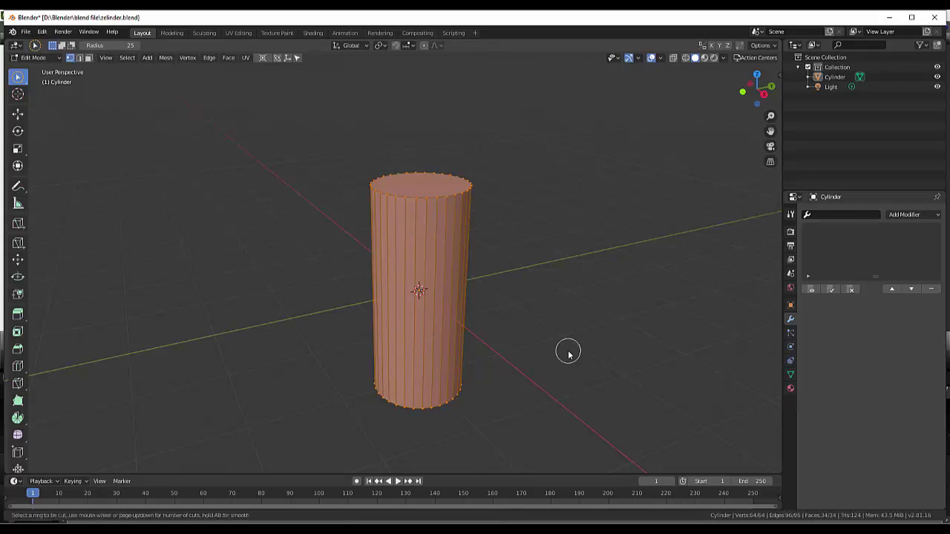
left_click(445, 312)
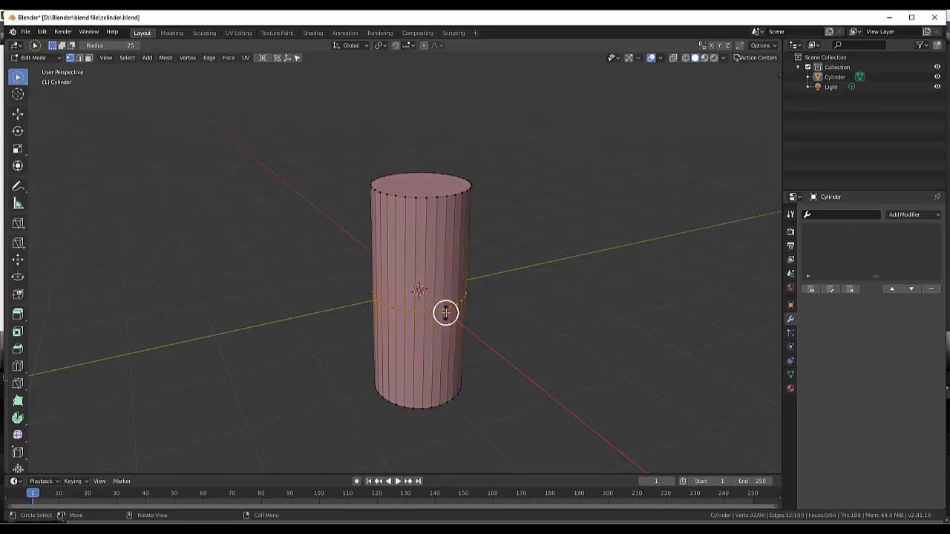
key("g")
key("g")
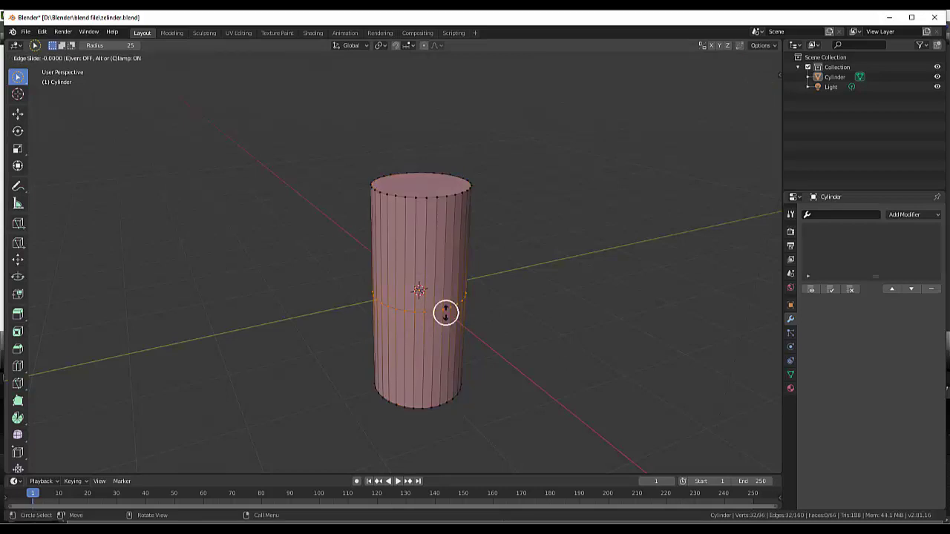
right_click(445, 313)
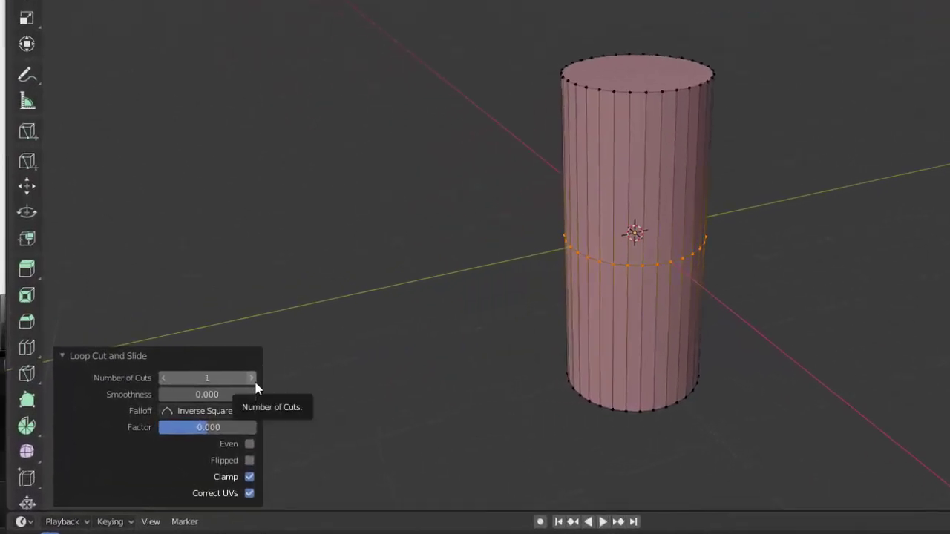
left_click(165, 386)
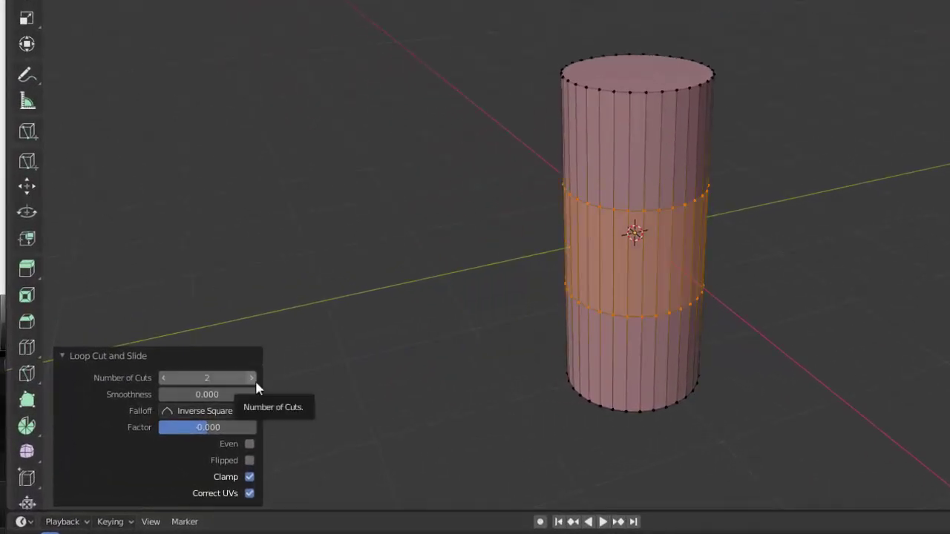
left_click(253, 380)
left_click(253, 380)
left_click(253, 378)
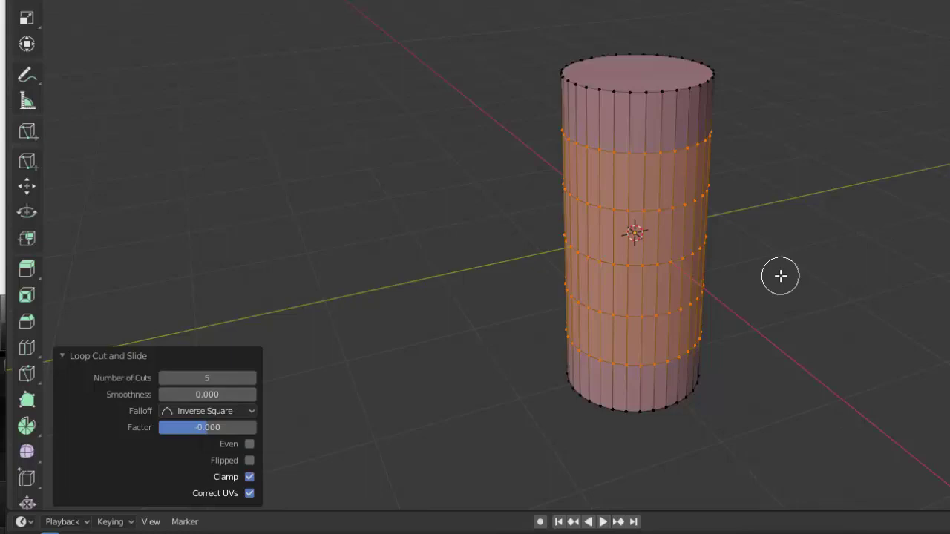
key("s")
key("z")
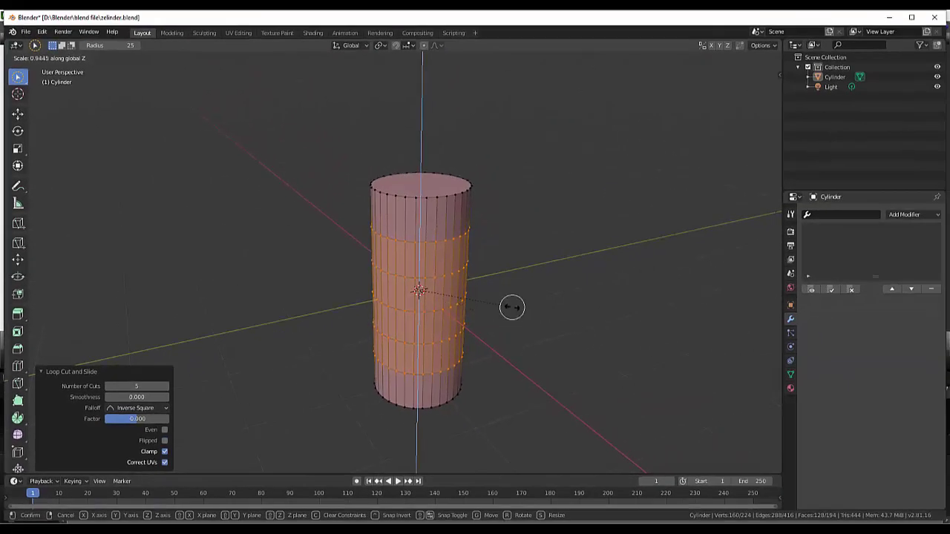
Squeeze the five loops along Z to 0.406 and raise them 0.849 m.
left_click(453, 313)
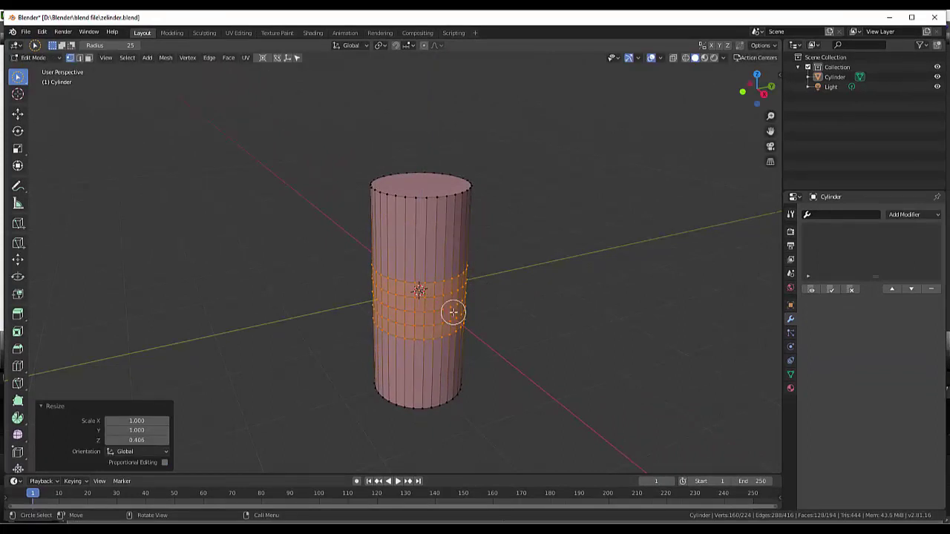
key("g")
key("z")
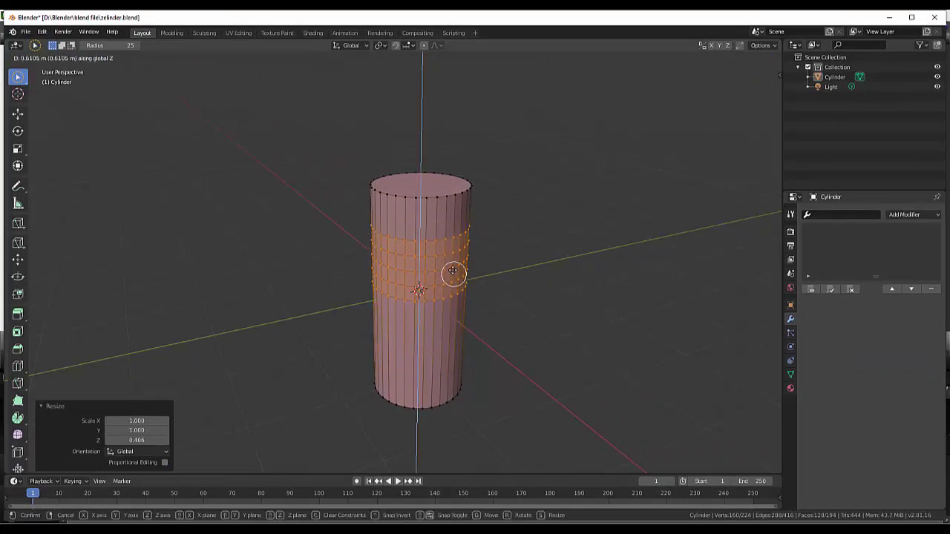
left_click(451, 259)
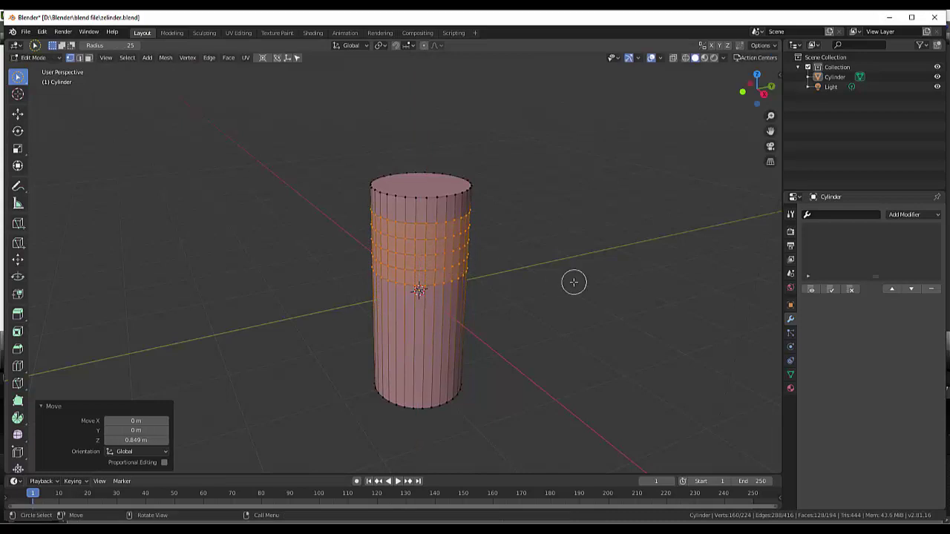
Squash the loop band further along global Z to 0.762.
mouse_move(572, 282)
middle_mouse_down()
mouse_move(635, 271)
mouse_move(605, 278)
middle_mouse_up()
scroll(556, 288, "up", 3)
scroll(556, 286, "up", 2)
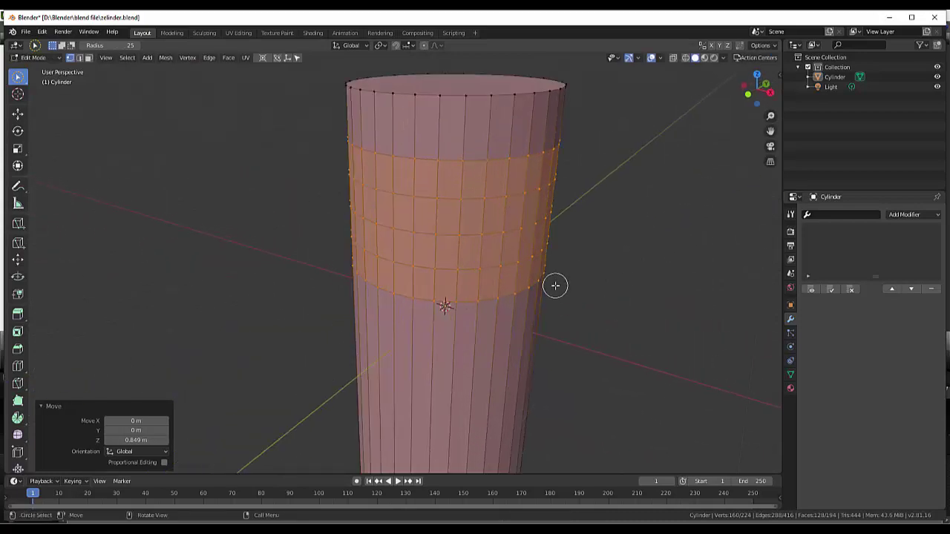
scroll(556, 285, "down", 3)
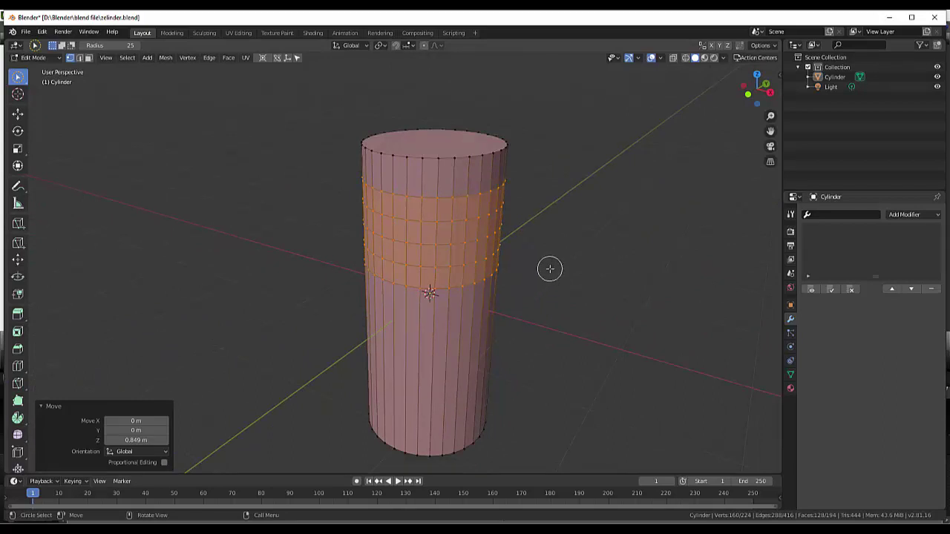
key("s")
key("z")
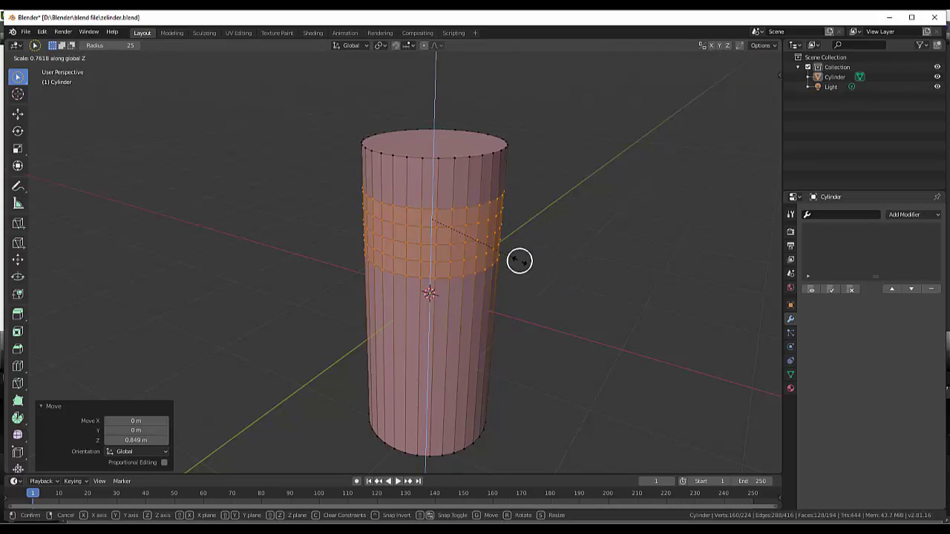
left_click(519, 260)
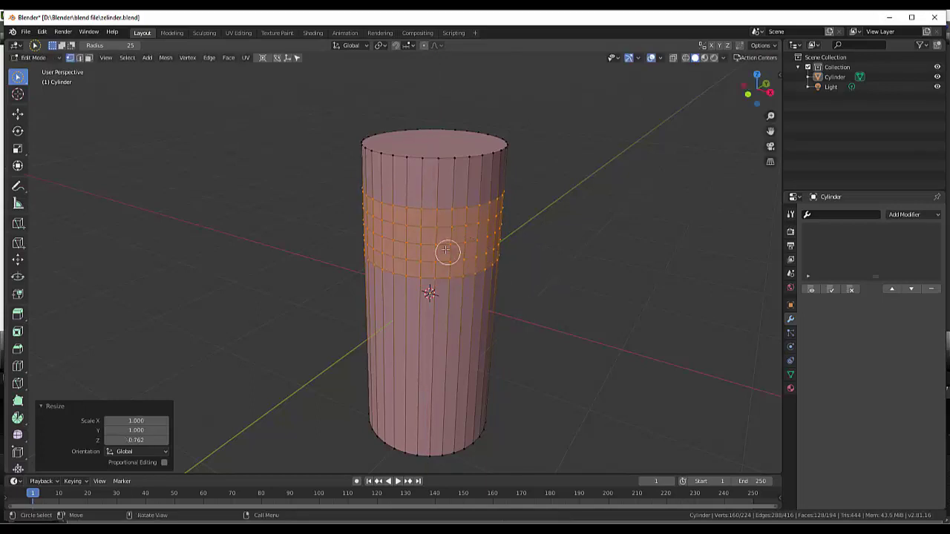
Switch to the Select Circle tool and clear the loop selection.
left_click(24, 81)
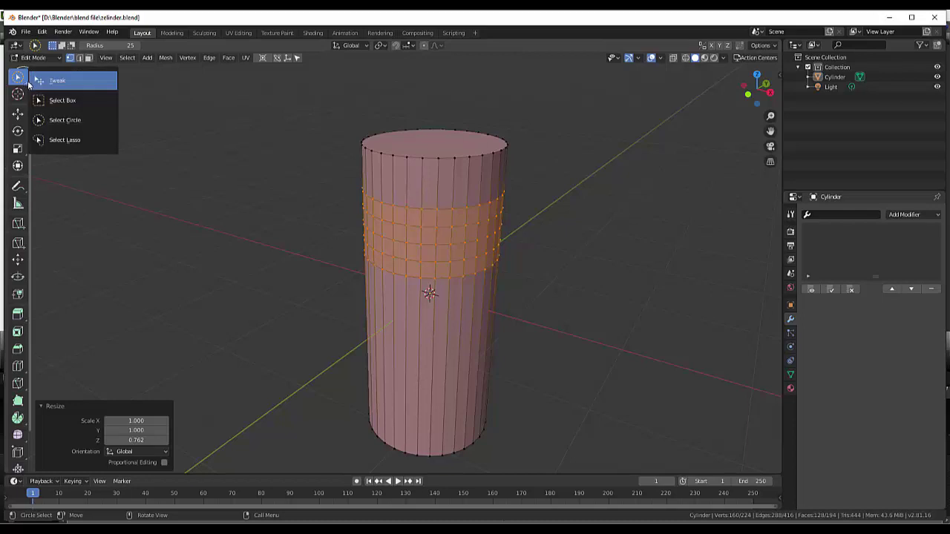
left_click(63, 119)
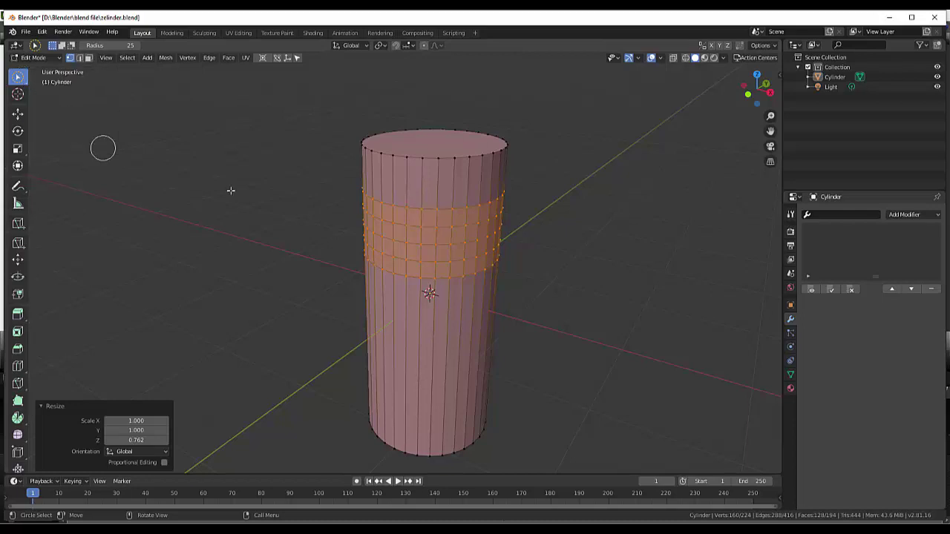
left_click(435, 233)
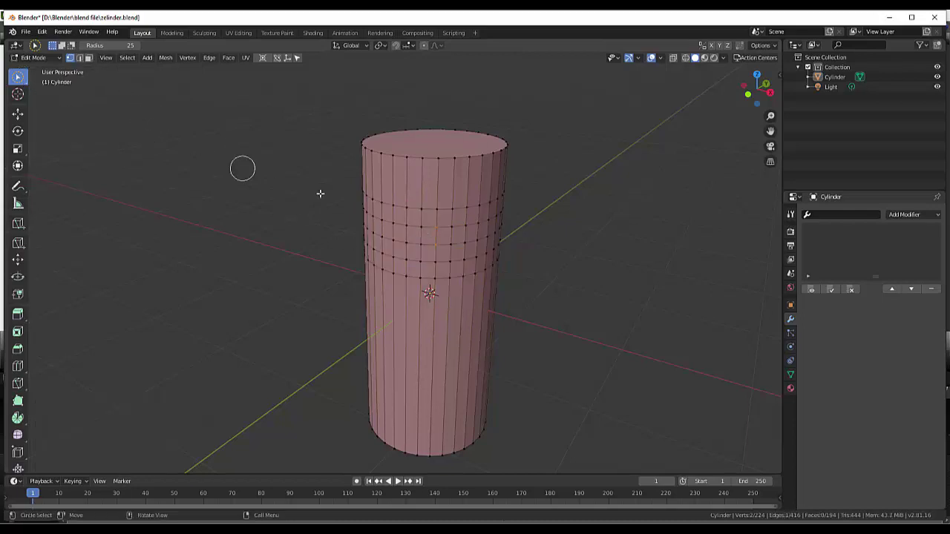
In face mode, select a 20-face block on the upper front of the loop band.
key("3")
mouse_move(407, 213)
left_mouse_down()
mouse_move(428, 230)
mouse_move(405, 223)
mouse_move(413, 245)
mouse_move(455, 245)
mouse_move(464, 269)
mouse_move(416, 263)
left_mouse_up()
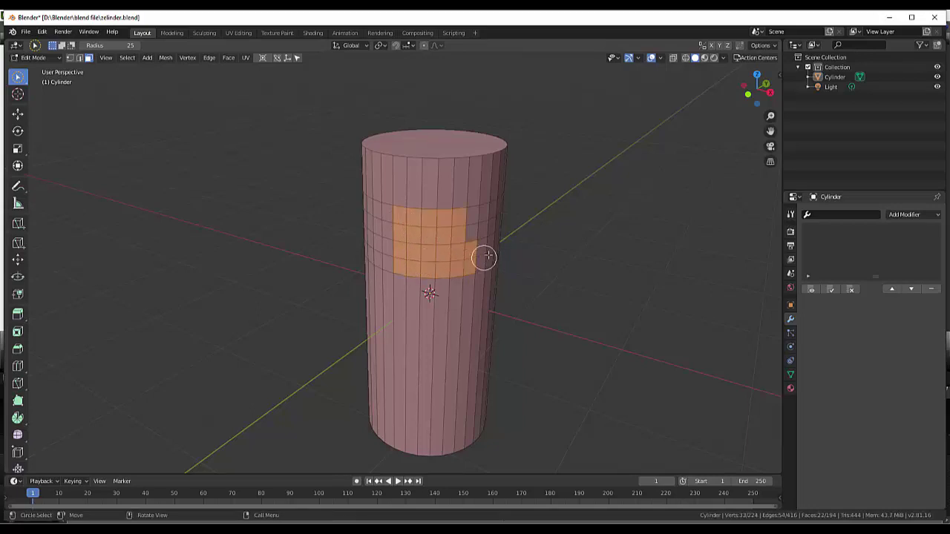
left_click_drag(483, 255, 483, 250)
middle_click_drag(484, 250, 484, 262)
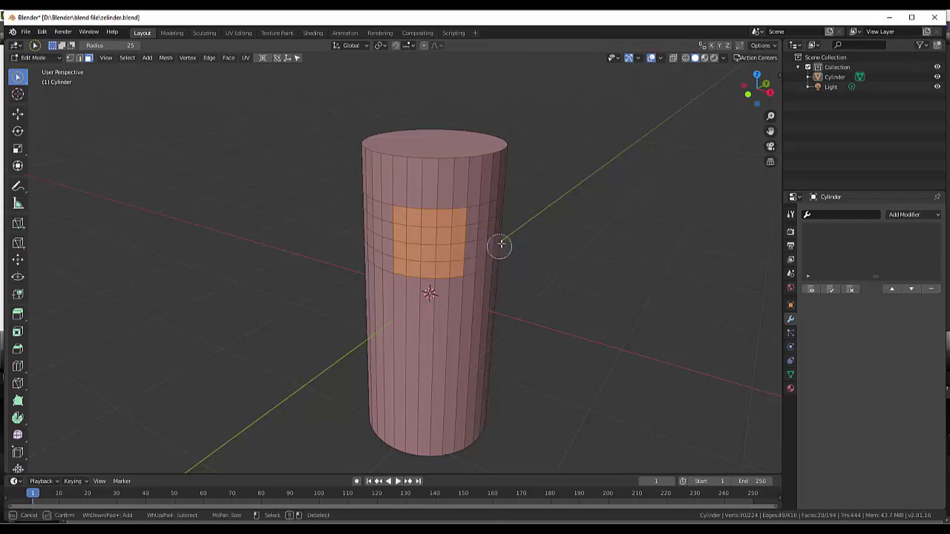
middle_click_drag(611, 260, 585, 254)
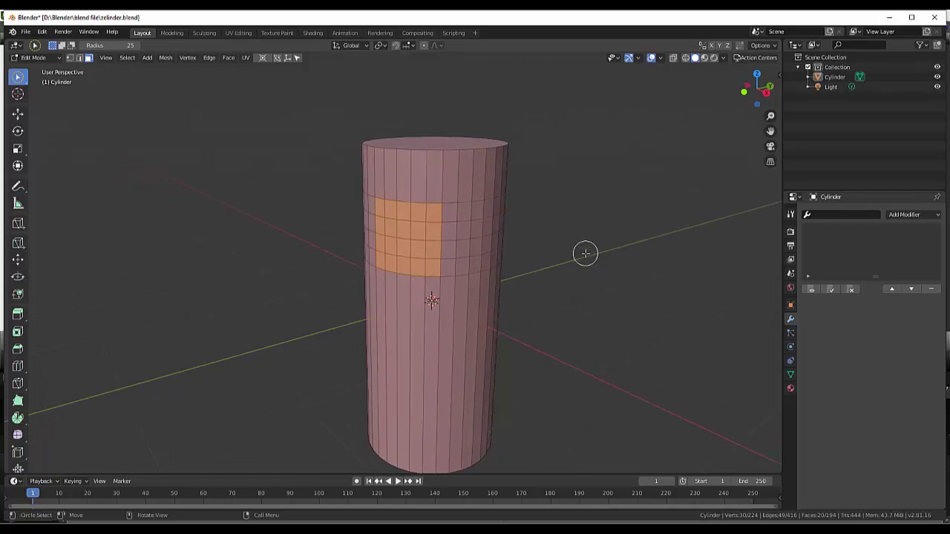
Round the selected faces into a circle with LoopTools Circle (Best fit), leaving Flatten off.
right_click(537, 219)
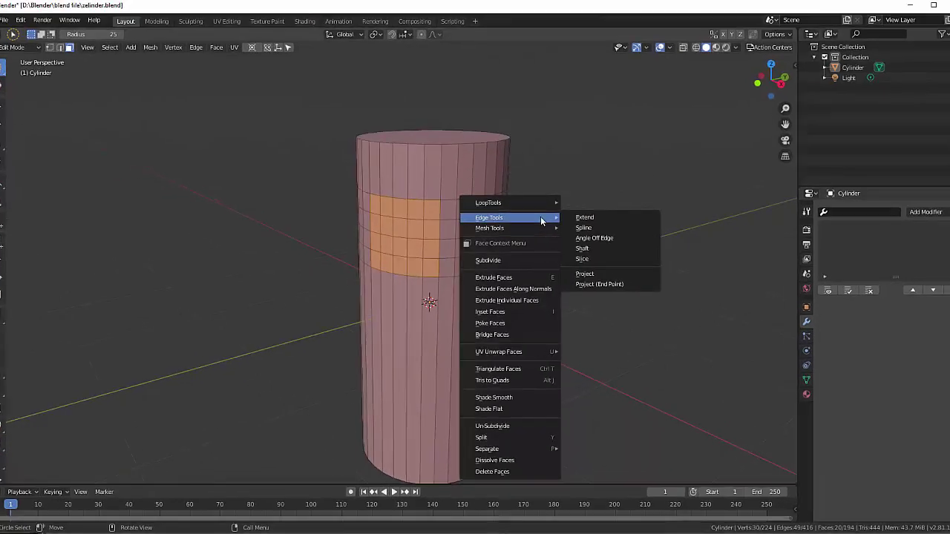
mouse_move(493, 176)
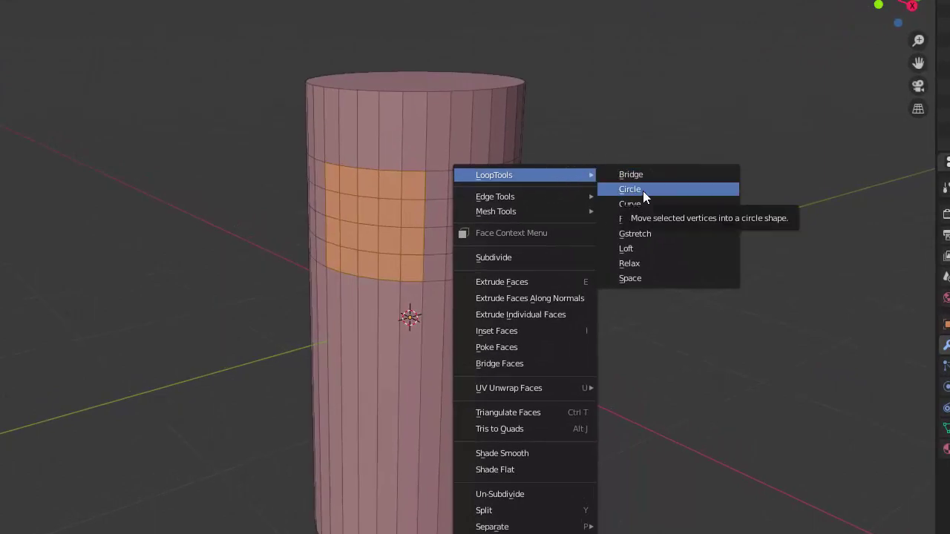
left_click(640, 192)
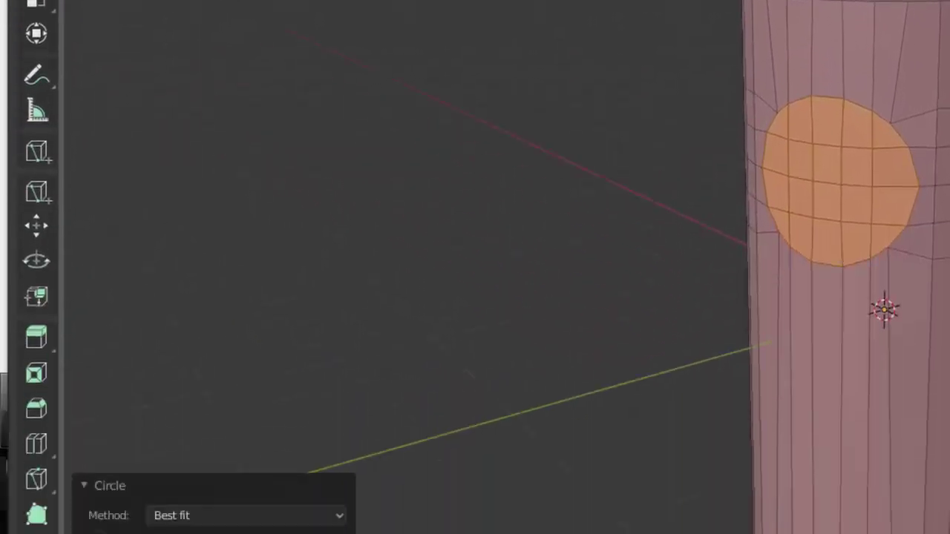
left_click(89, 316)
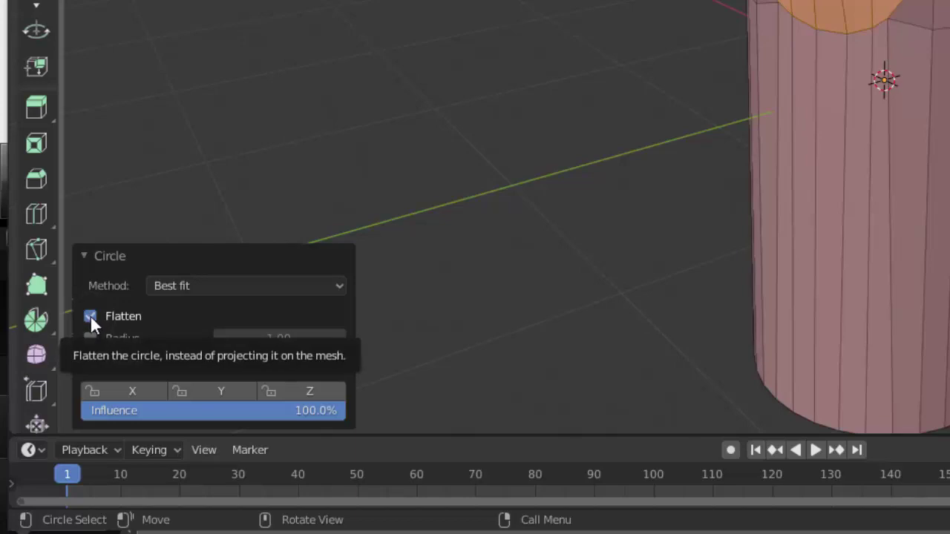
left_click(90, 316)
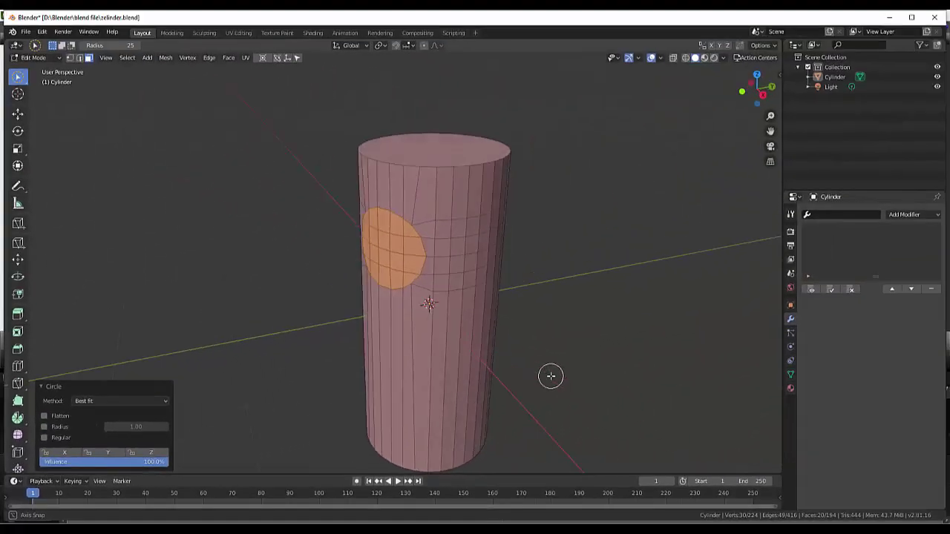
mouse_move(551, 376)
middle_mouse_down()
mouse_move(512, 372)
mouse_move(490, 356)
mouse_move(613, 365)
mouse_move(575, 361)
middle_mouse_up()
scroll(509, 275, "up", 2)
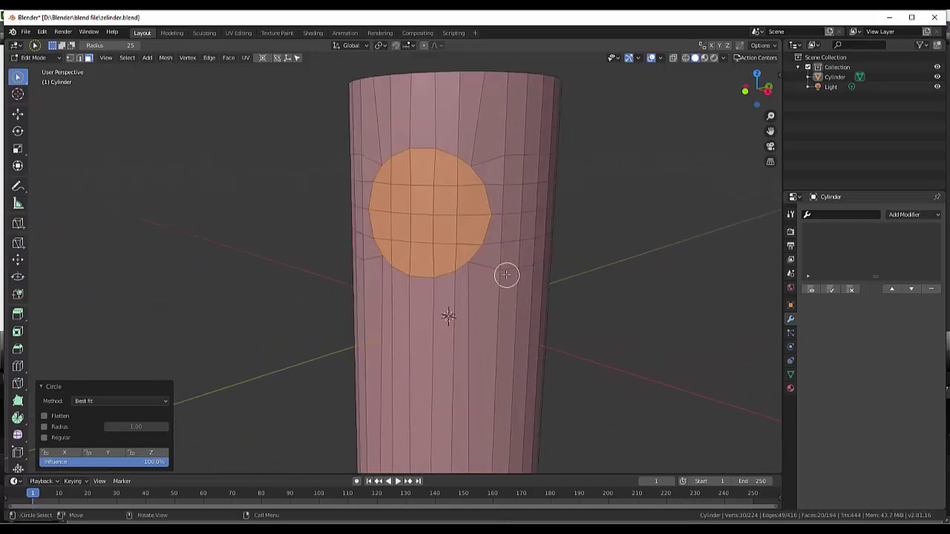
mouse_move(638, 267)
middle_mouse_down()
mouse_move(629, 284)
mouse_move(559, 305)
middle_mouse_up()
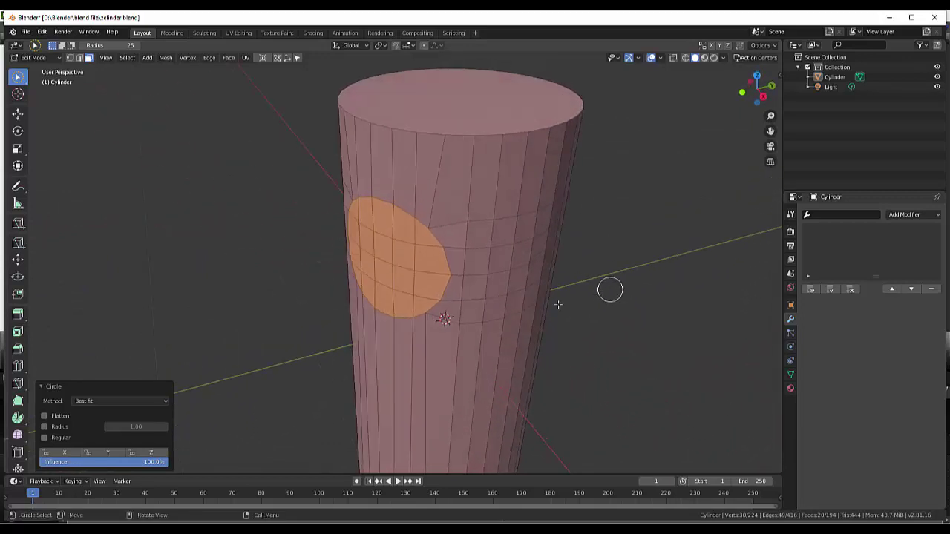
mouse_move(621, 287)
middle_mouse_down()
mouse_move(626, 272)
mouse_move(638, 274)
middle_mouse_up()
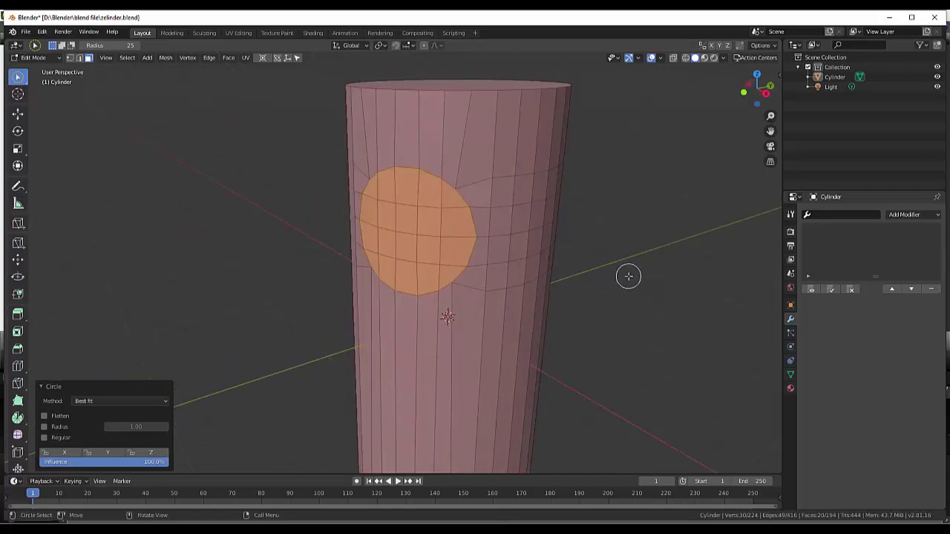
Inset the circular patch by 0.04181 m.
key("i")
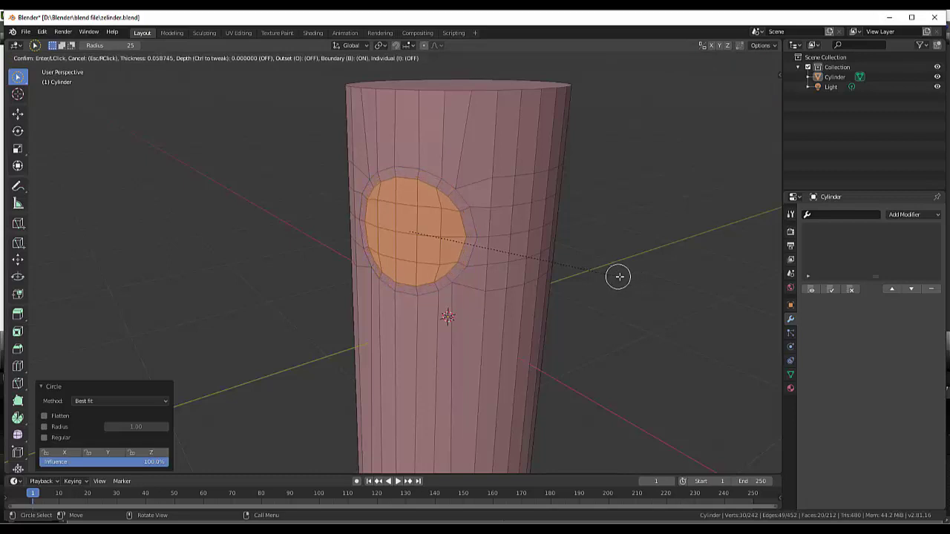
left_click(623, 276)
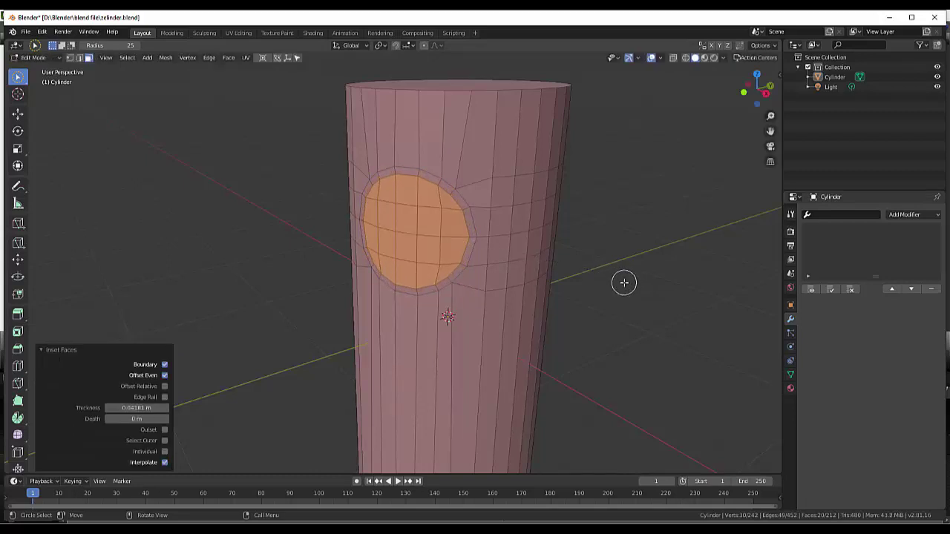
middle_click_drag(622, 282, 543, 273)
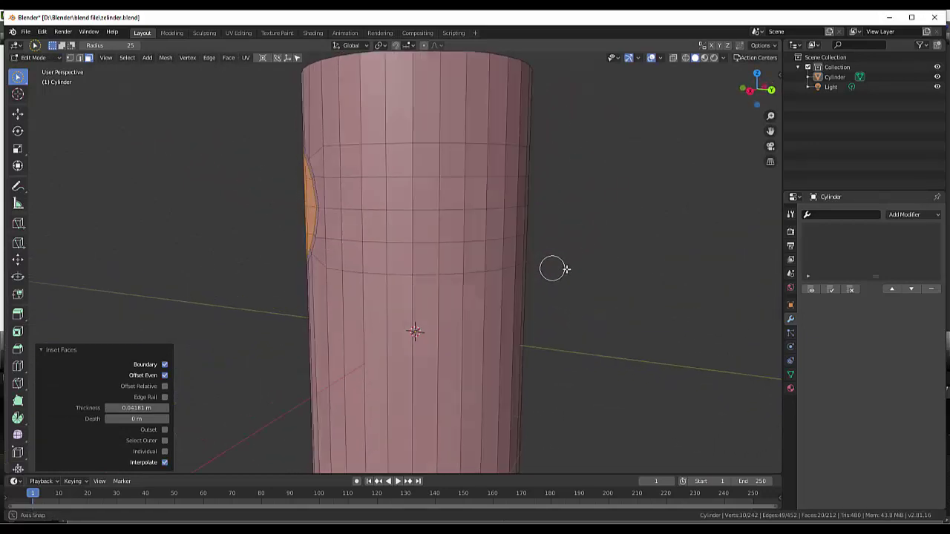
middle_click_drag(543, 274, 490, 303)
middle_click_drag(694, 296, 666, 284)
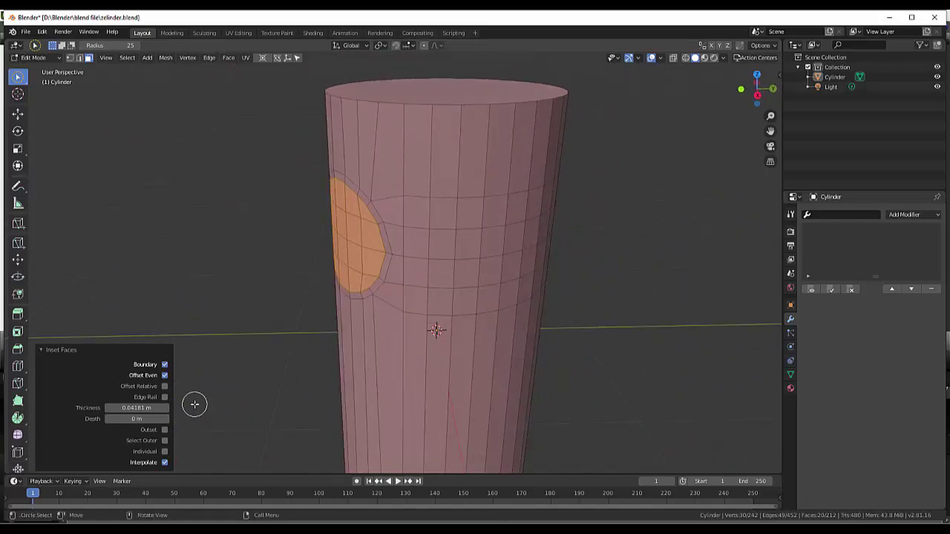
Extrude the inset faces 1.17 m along their normal to form the side branch.
key("e")
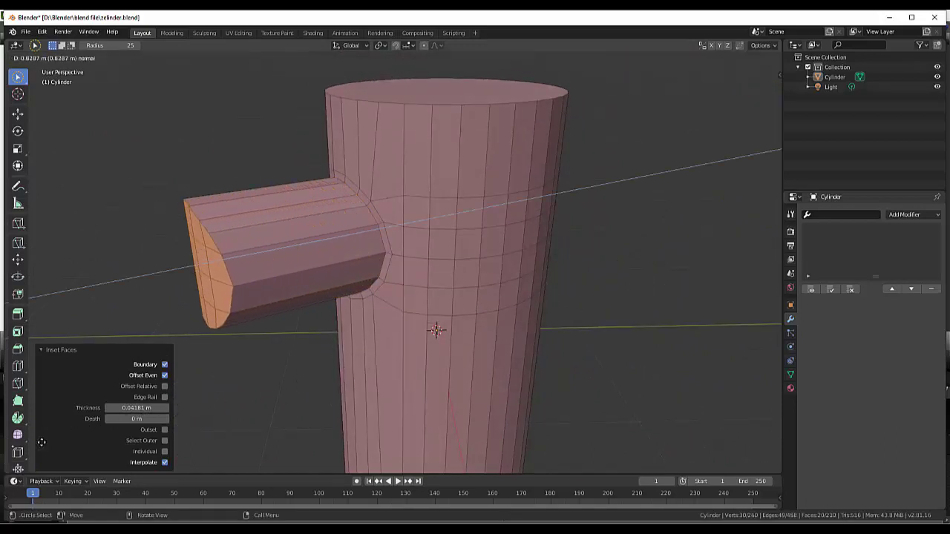
left_click(756, 453)
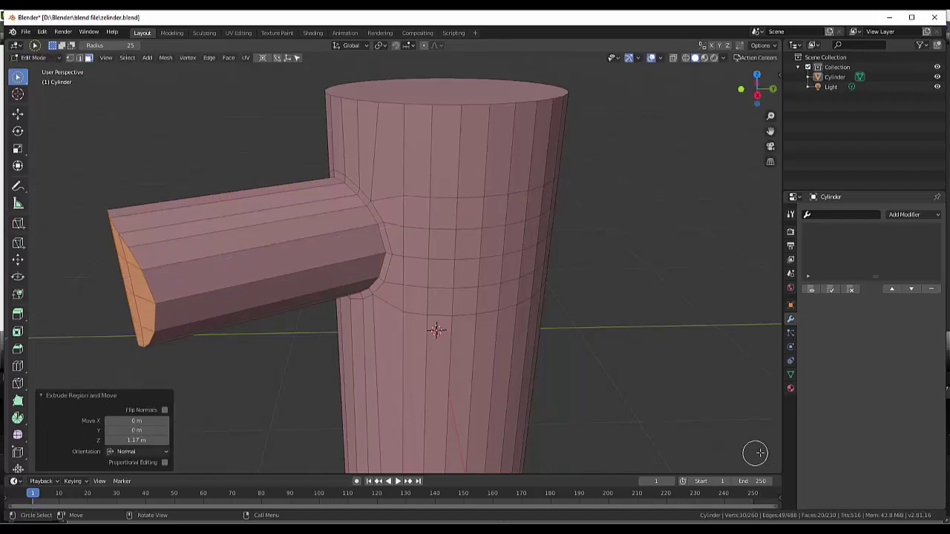
mouse_move(747, 375)
middle_mouse_down()
mouse_move(201, 368)
mouse_move(263, 356)
mouse_move(144, 388)
mouse_move(123, 365)
mouse_move(115, 369)
mouse_move(179, 371)
middle_mouse_up()
Flatten the branch's end faces with LoopTools Flatten.
right_click(519, 247)
mouse_move(490, 242)
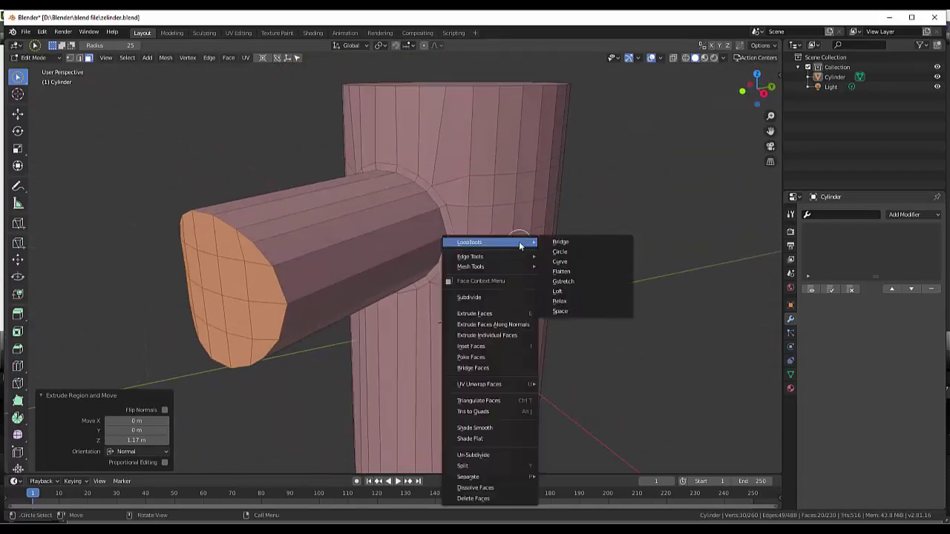
left_click(561, 271)
mouse_move(559, 271)
middle_mouse_down()
mouse_move(577, 253)
mouse_move(619, 259)
mouse_move(678, 295)
mouse_move(521, 290)
middle_mouse_up()
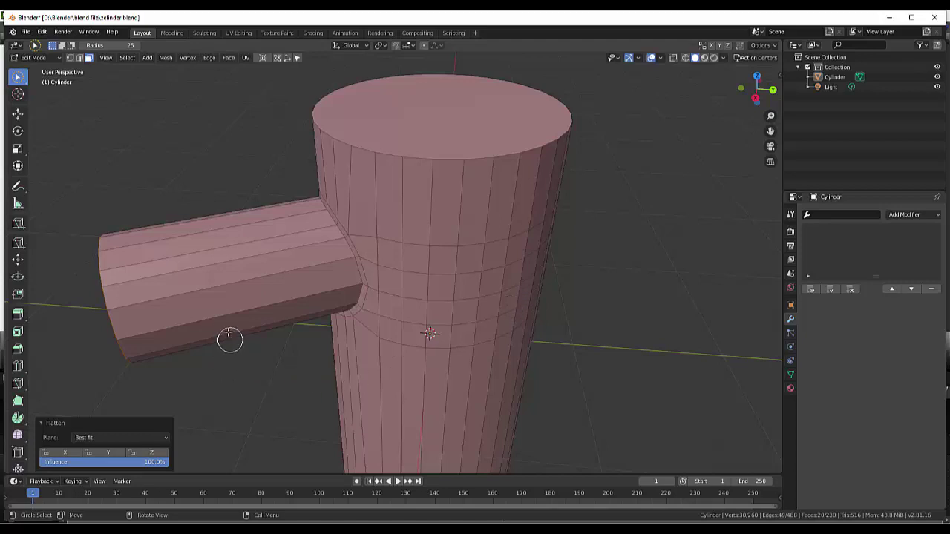
Add three supporting edge loops on the branch: near its base, the junction, and its end.
key("ctrl+r")
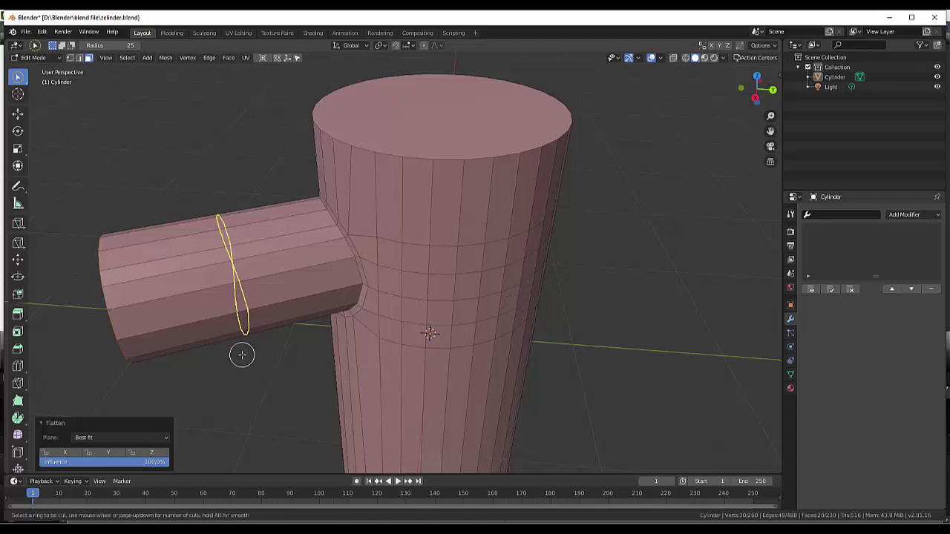
left_click(242, 355)
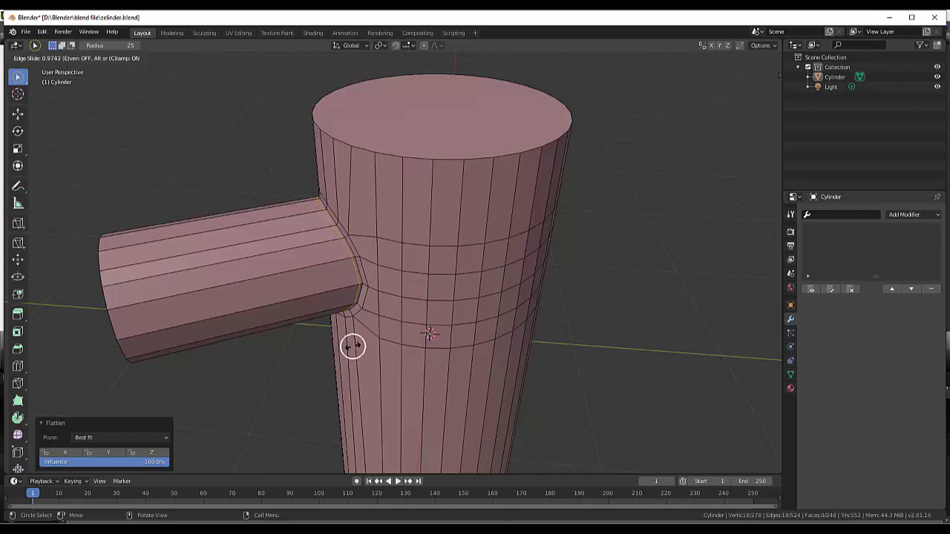
left_click(353, 346)
key("ctrl+r")
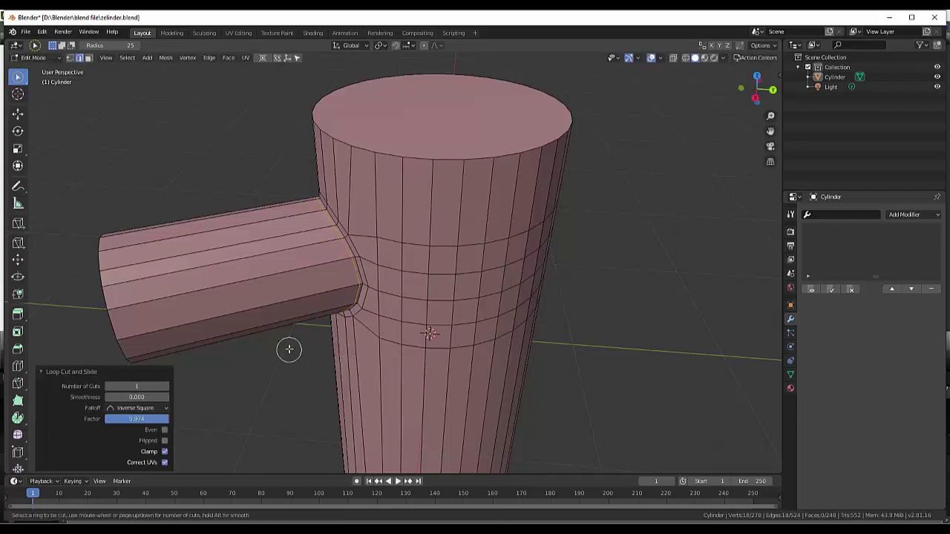
left_click(302, 297)
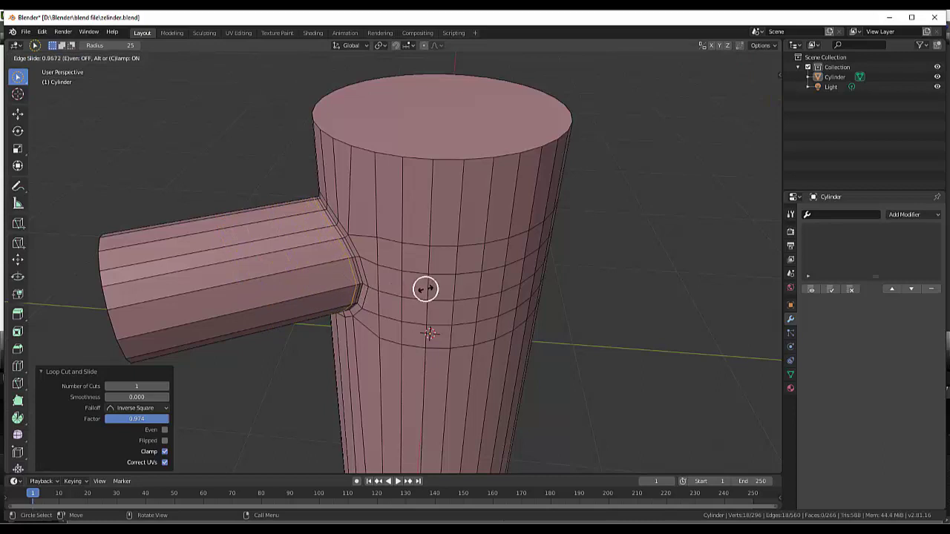
left_click(425, 289)
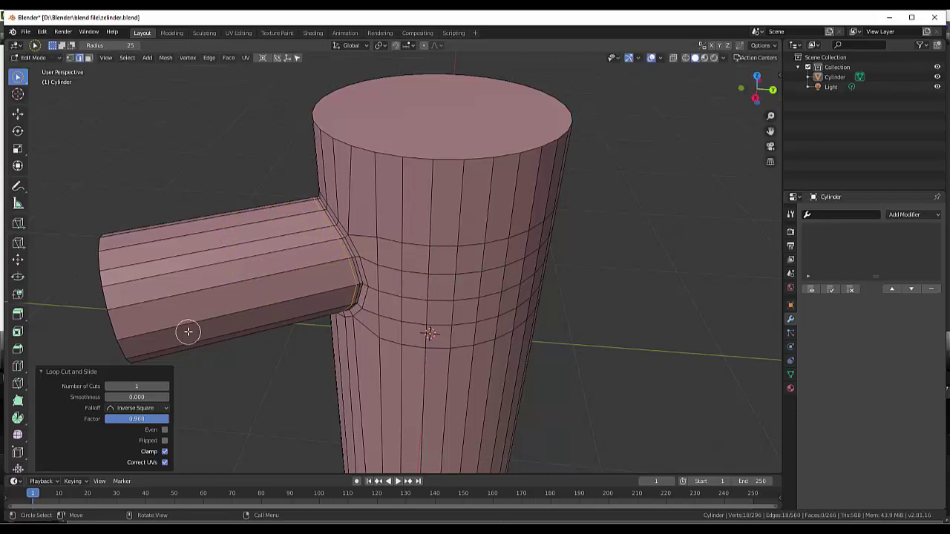
key("ctrl+r")
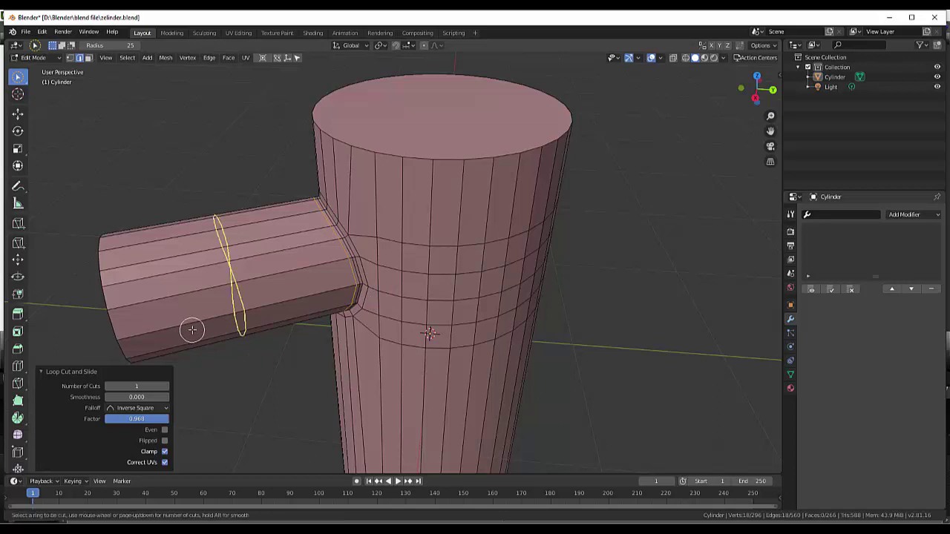
left_click(176, 326)
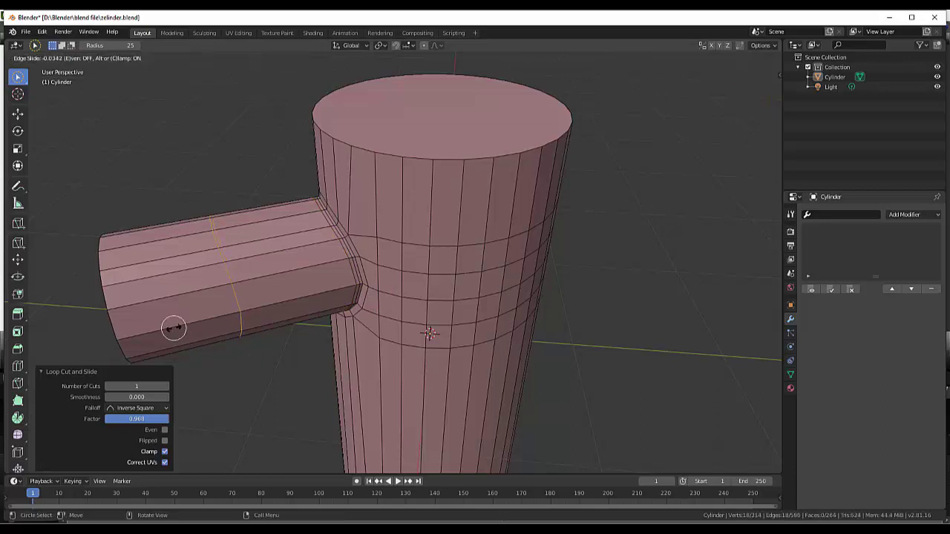
left_click(59, 331)
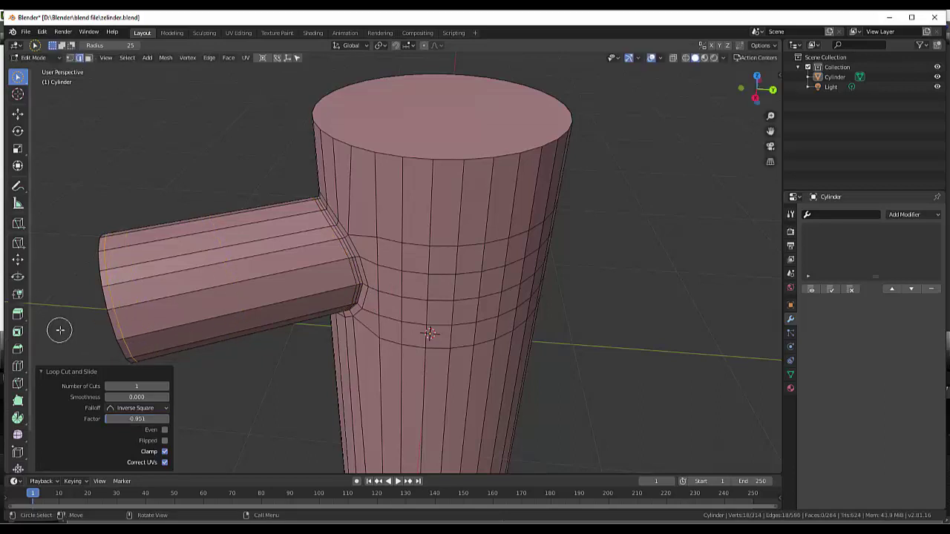
mouse_move(255, 297)
middle_mouse_down()
mouse_move(331, 255)
mouse_move(341, 261)
middle_mouse_up()
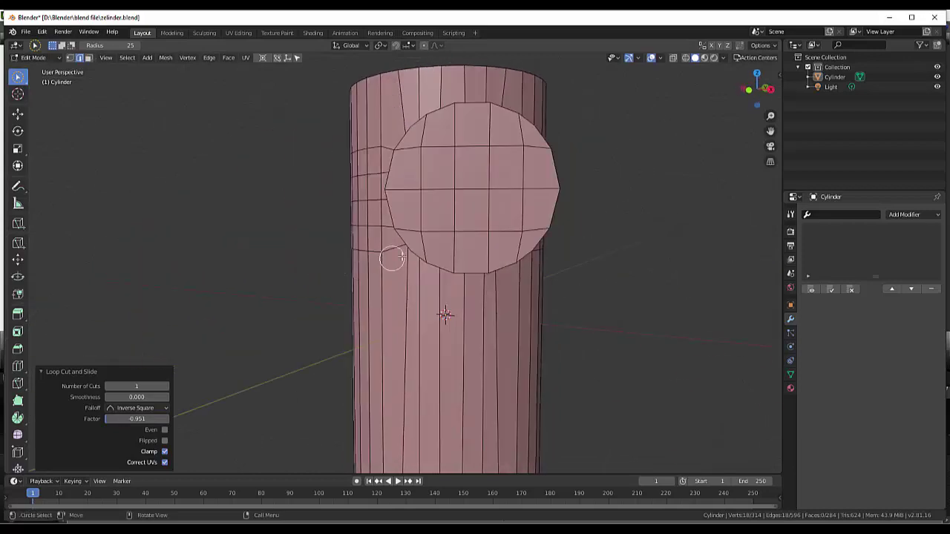
Add a Subdivision Surface modifier (Viewport 1, Render 2) to the trunk and branch mesh.
mouse_move(599, 233)
middle_mouse_down()
mouse_move(630, 255)
mouse_move(604, 248)
middle_mouse_up()
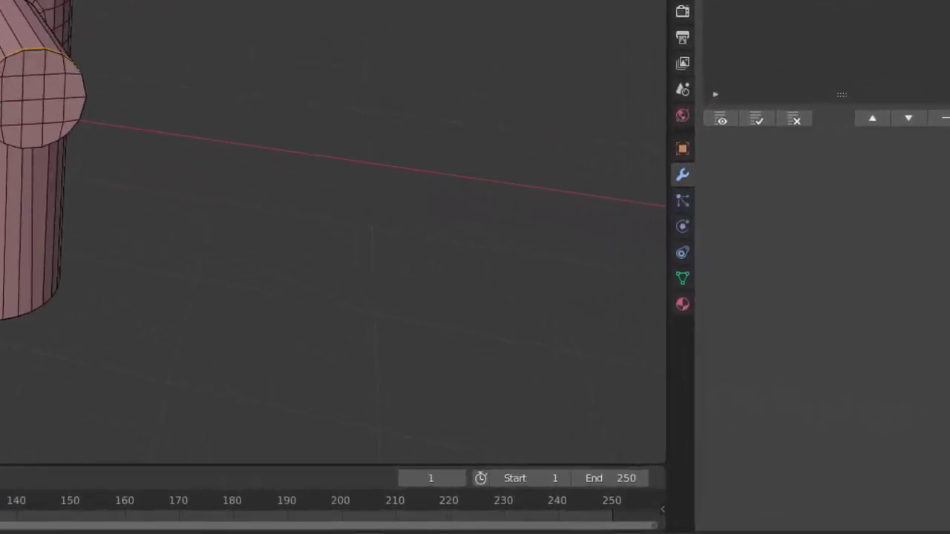
left_click(824, 4)
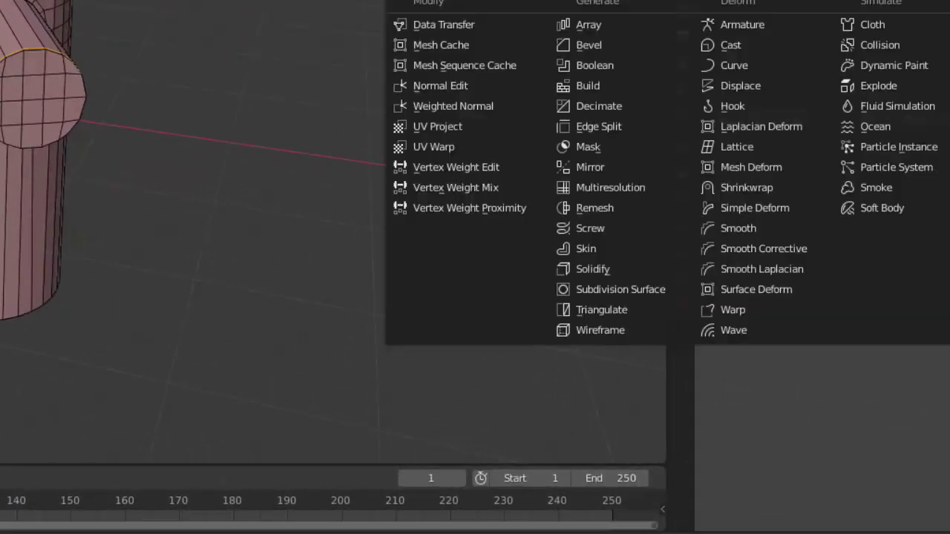
left_click(597, 287)
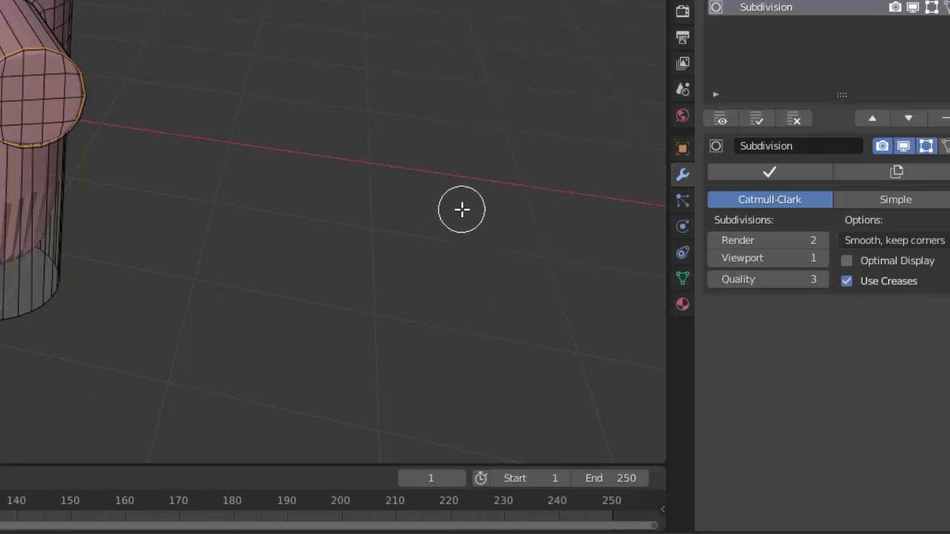
middle_click_drag(462, 208, 471, 140)
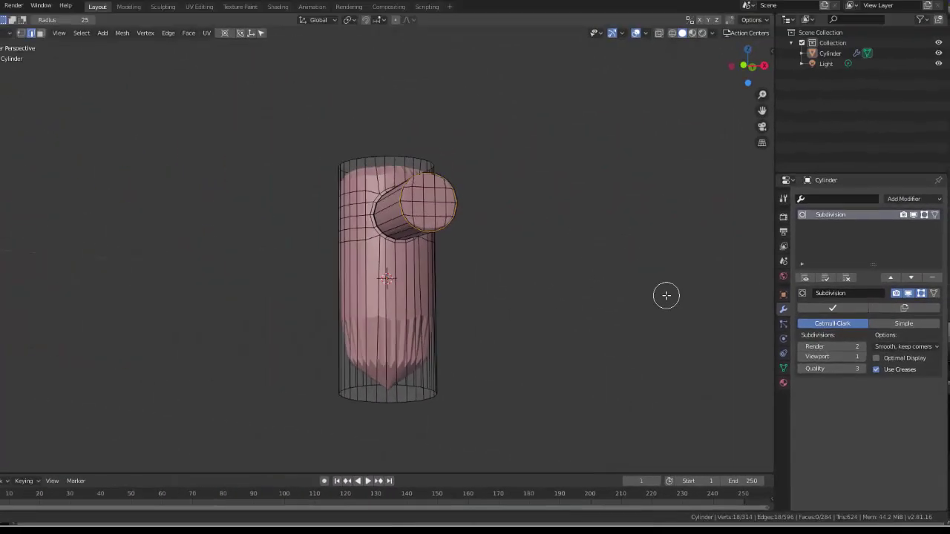
mouse_move(666, 295)
middle_mouse_down()
mouse_move(715, 322)
mouse_move(611, 335)
mouse_move(571, 324)
middle_mouse_up()
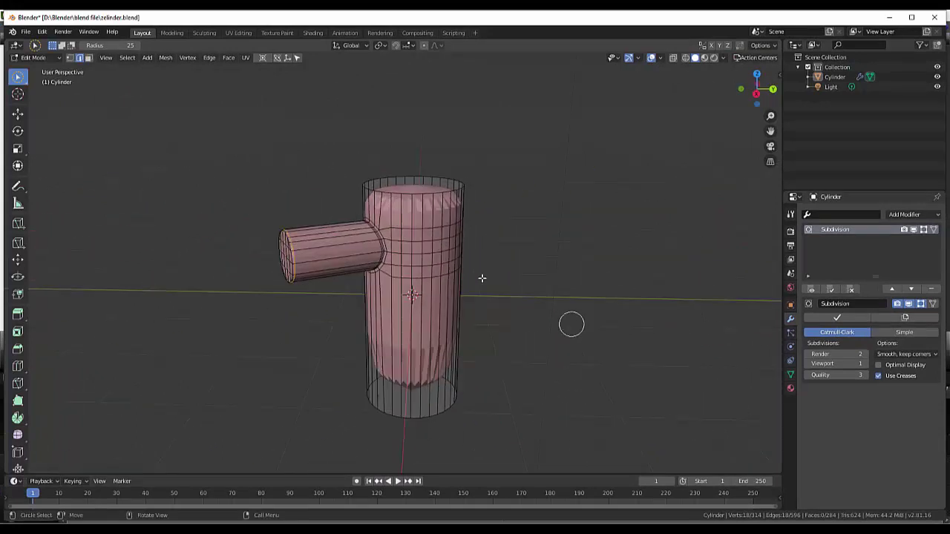
Add an edge loop close to the trunk's top rim at factor 0.867.
left_click(412, 216)
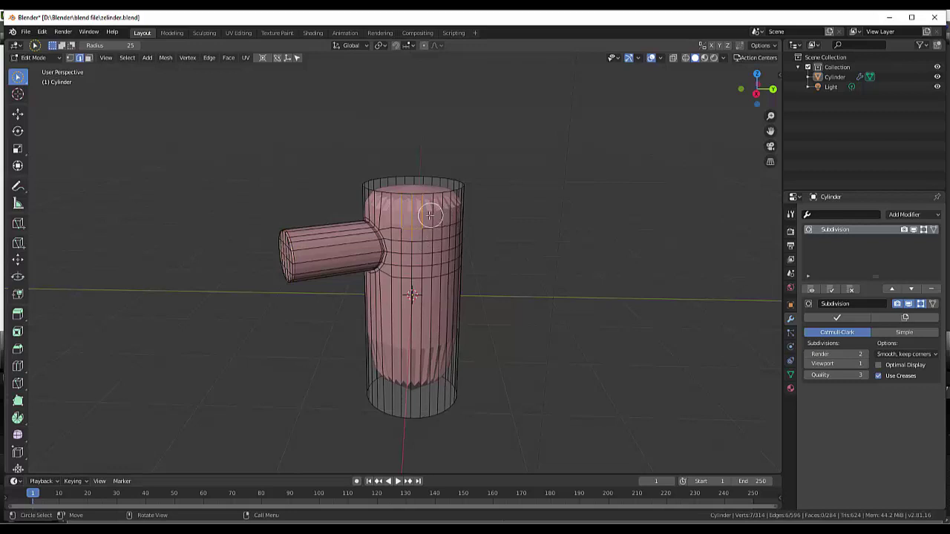
key("ctrl+r")
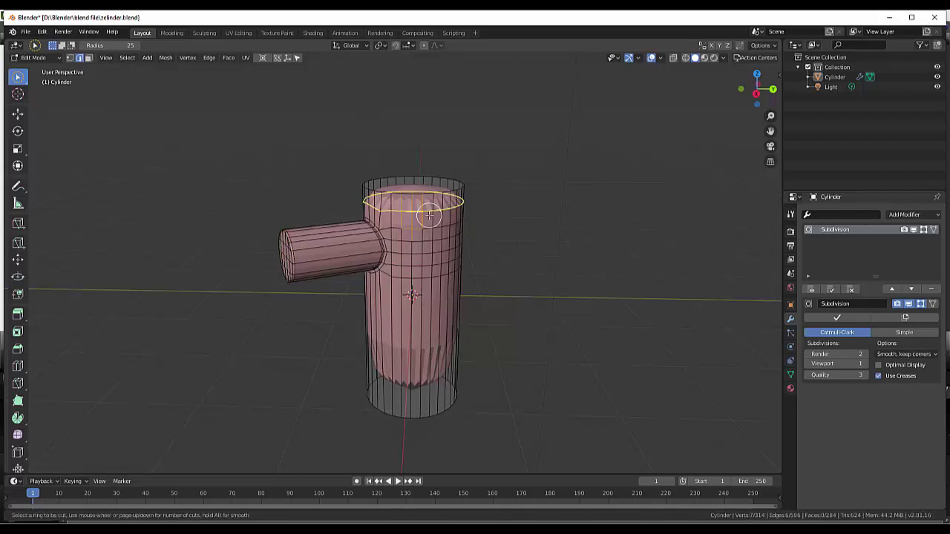
left_click(428, 209)
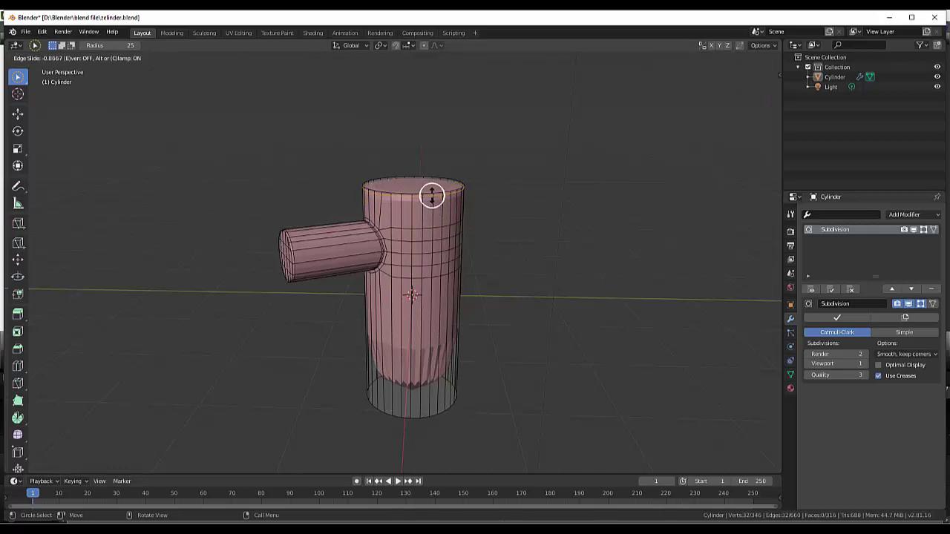
left_click(432, 196)
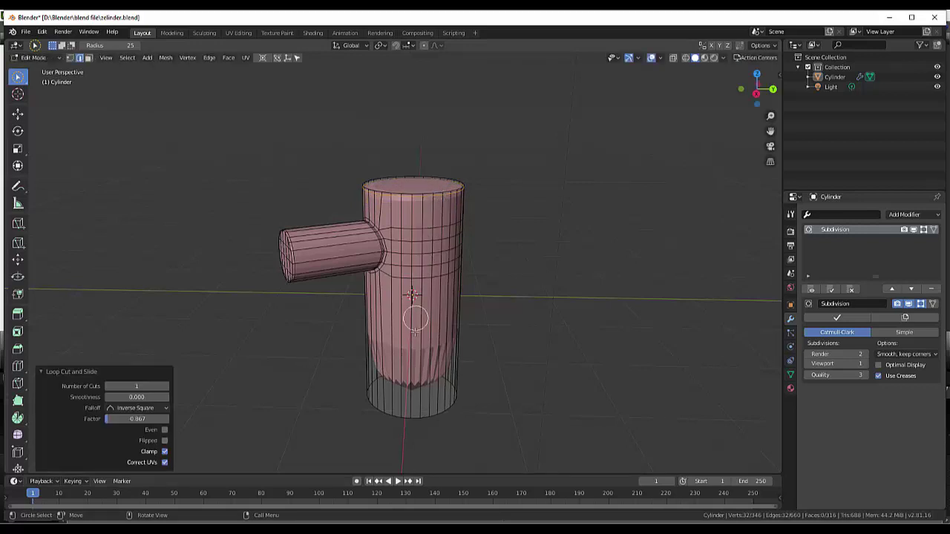
Add an edge loop near the trunk's base at factor 0.915.
key("ctrl")
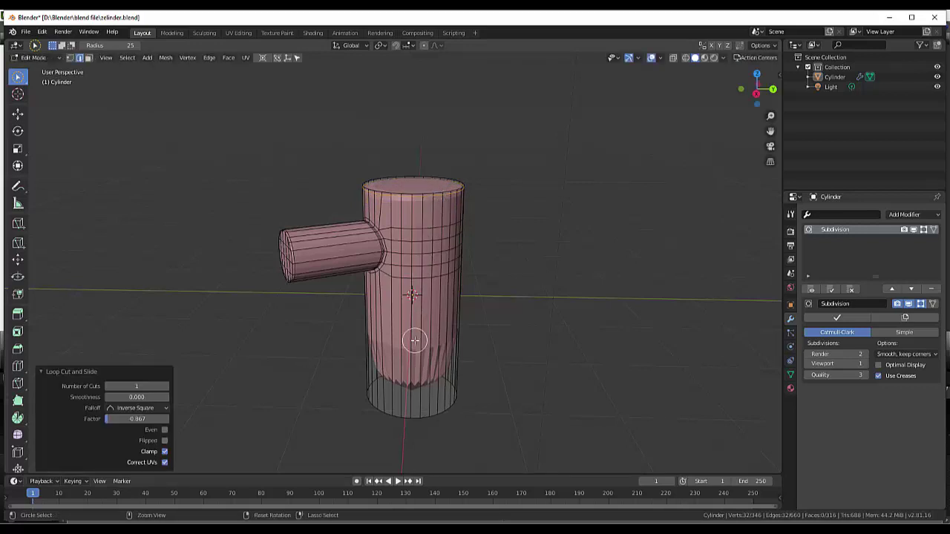
key("ctrl+r")
left_click(414, 338)
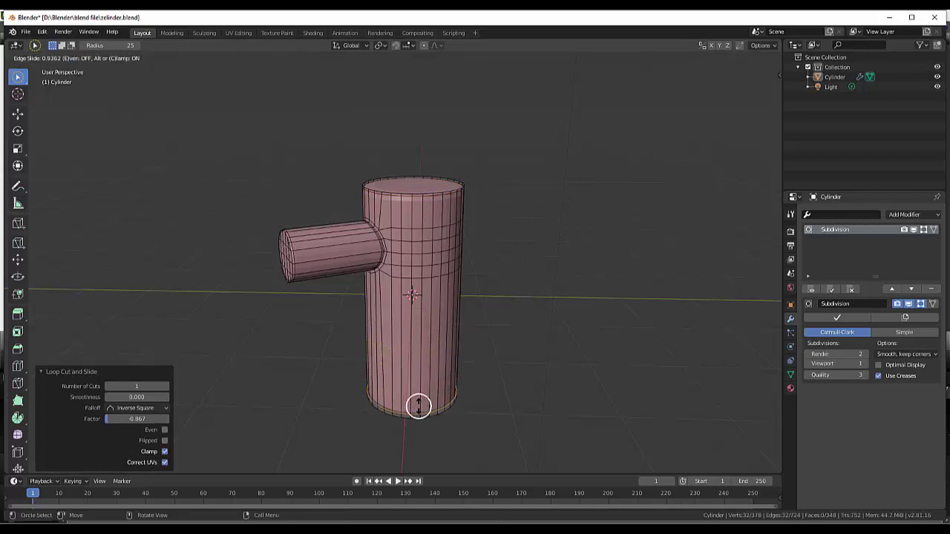
left_click(418, 403)
Hide the subdivision in Edit Mode and inset the trunk's top cap face by 0.05614 m.
middle_click_drag(678, 148, 670, 218)
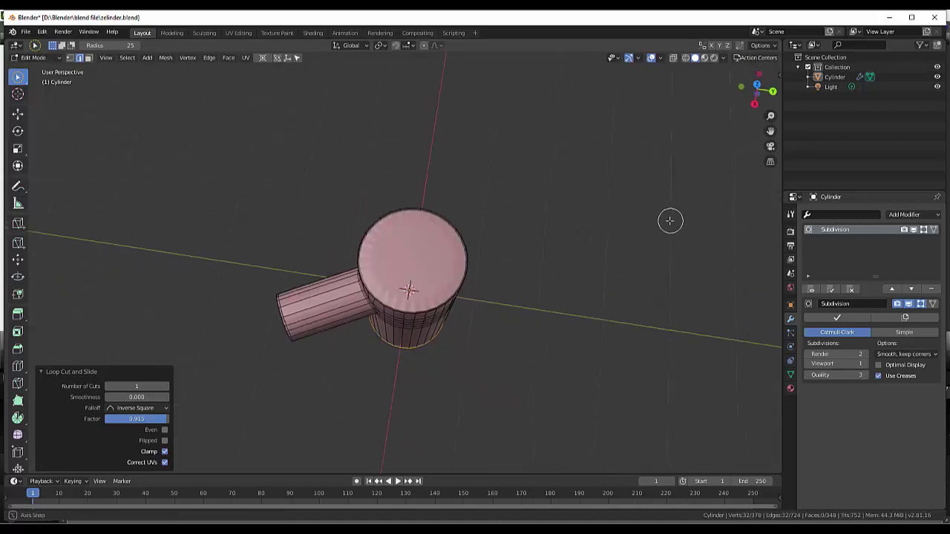
left_click(811, 290)
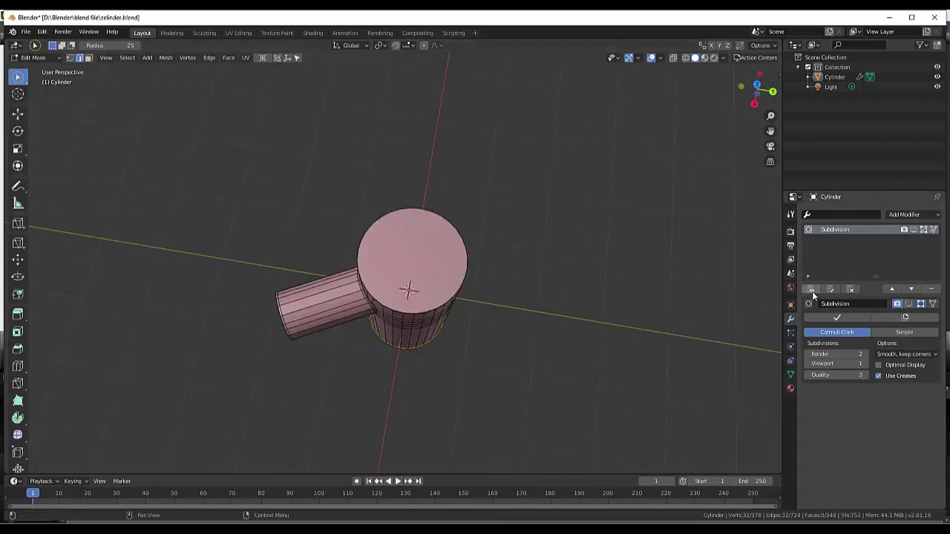
key("alt+a")
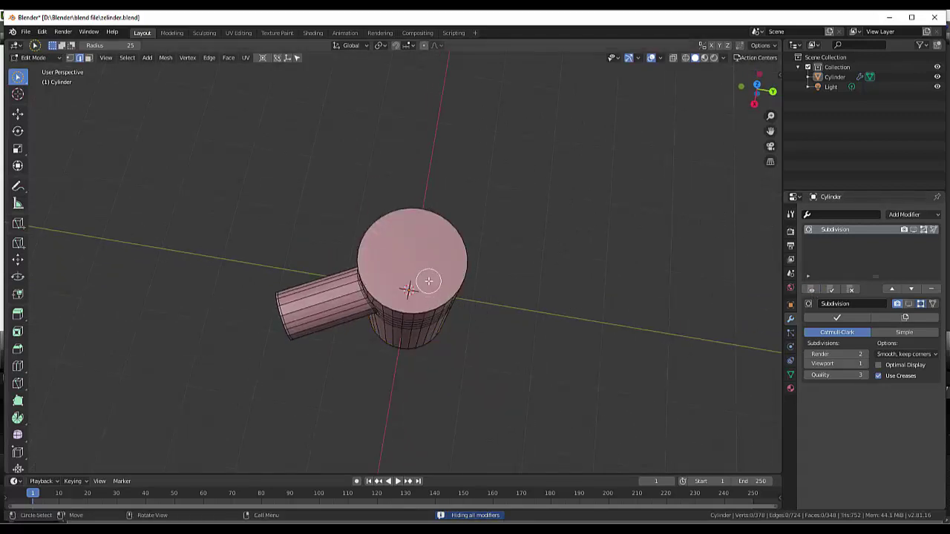
key("3")
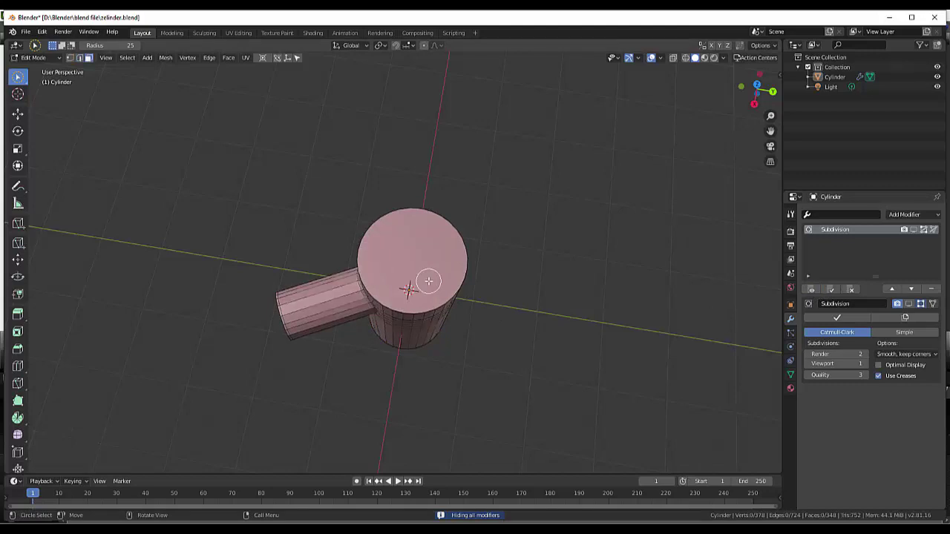
left_click(428, 280)
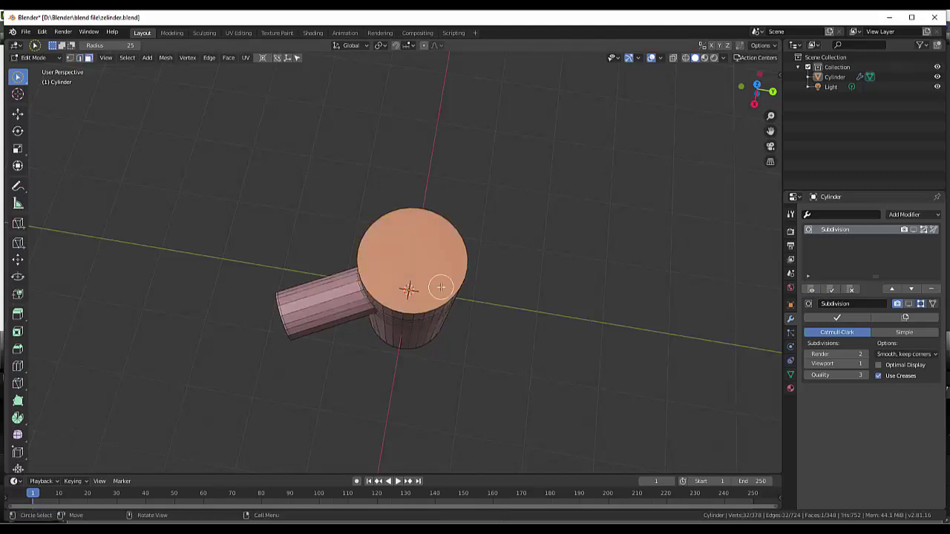
key("i")
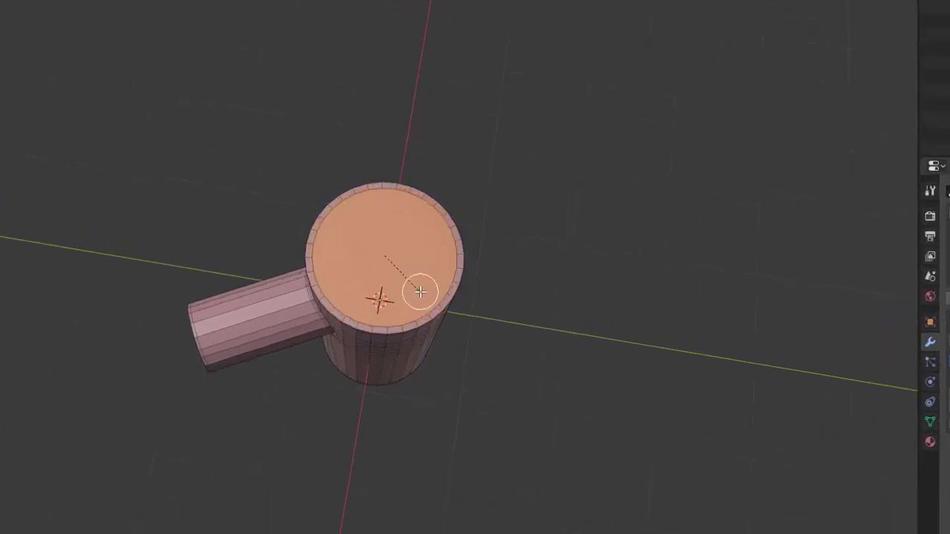
left_click(420, 293)
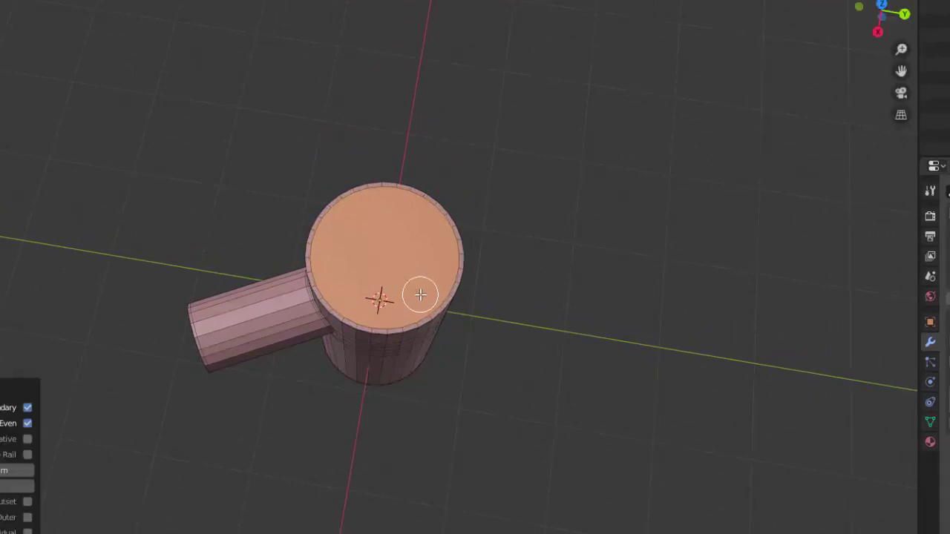
Inset the trunk's bottom cap face by 0.05614 m.
middle_click_drag(645, 288, 645, 32)
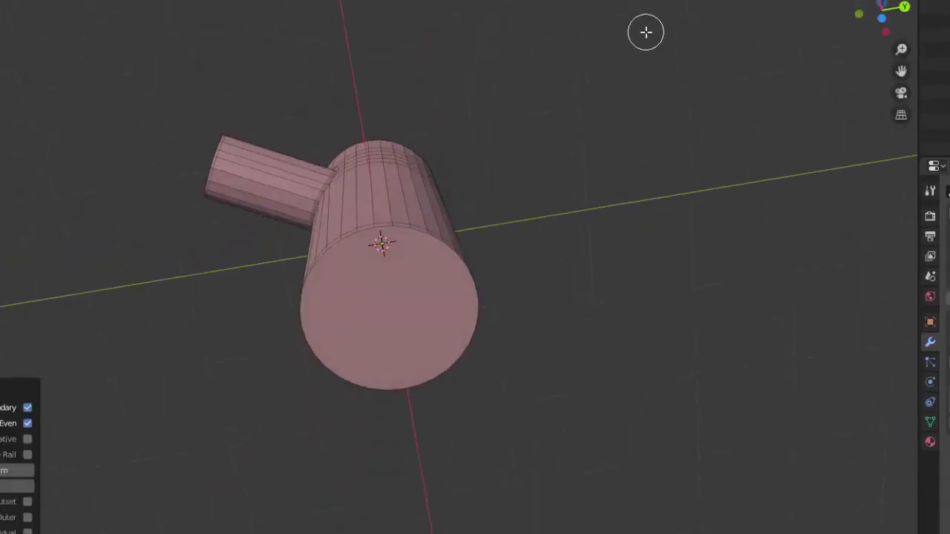
left_click(408, 343)
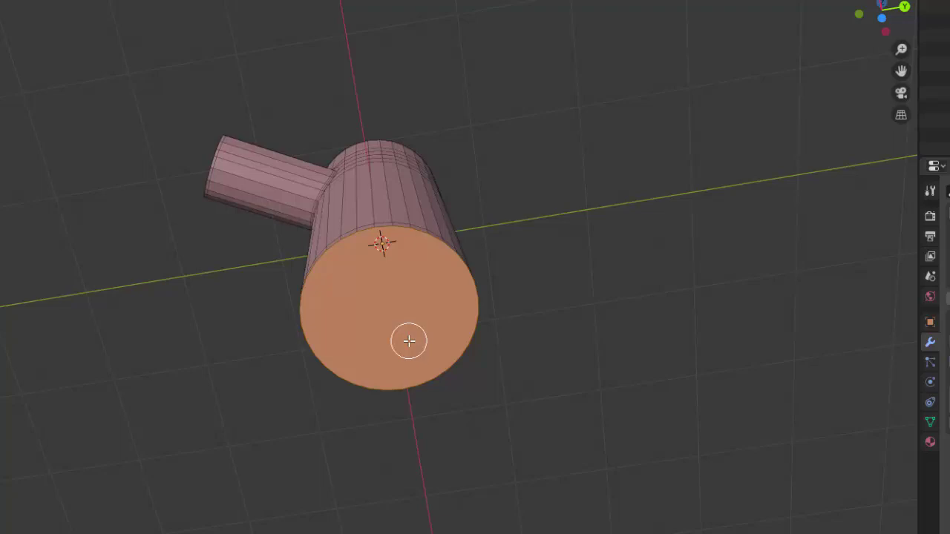
key("i")
left_click(408, 333)
mouse_move(424, 314)
middle_mouse_down()
mouse_move(594, 198)
mouse_move(585, 293)
middle_mouse_up()
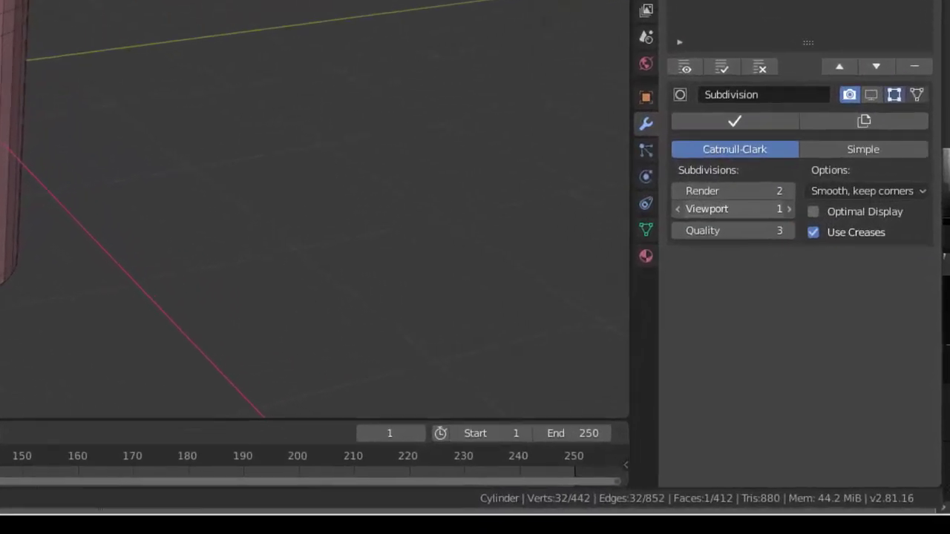
Set the Subdivision modifier's viewport level to 2 and re-enable its display in Edit Mode.
left_click(826, 299)
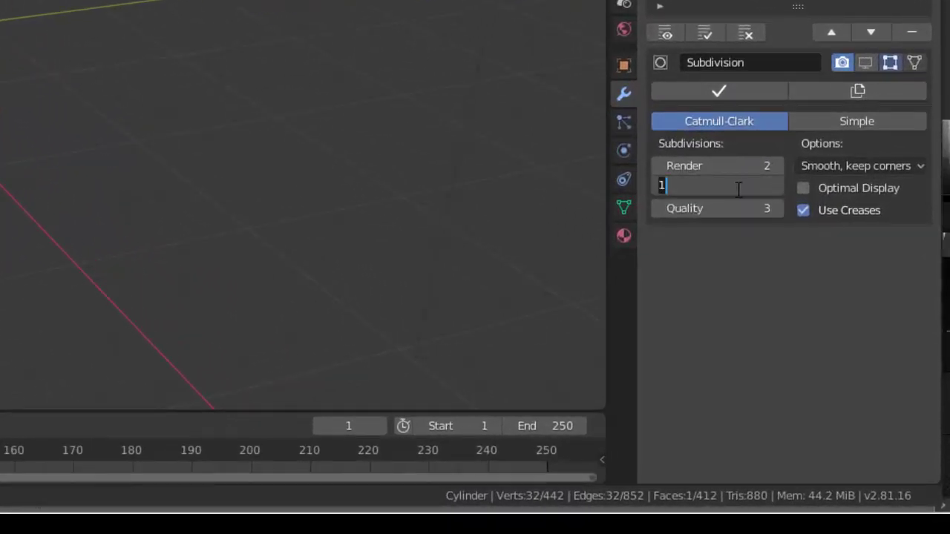
type("2")
key("Return")
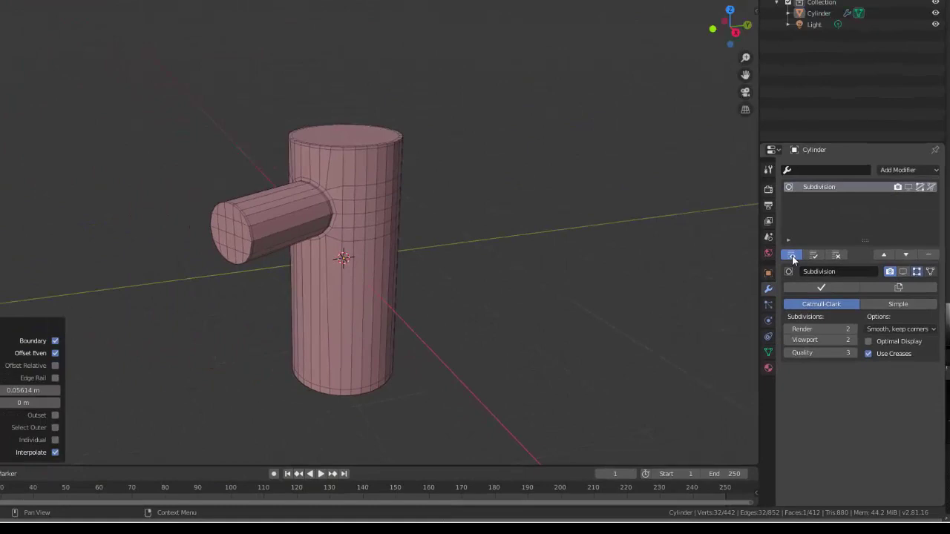
left_click(812, 291)
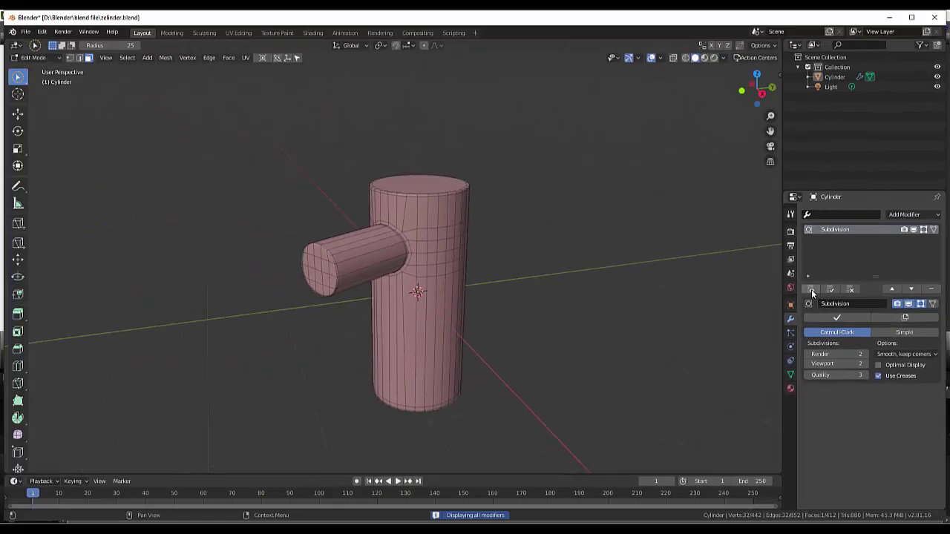
mouse_move(515, 259)
middle_mouse_down()
mouse_move(556, 299)
mouse_move(671, 267)
mouse_move(695, 244)
mouse_move(653, 229)
mouse_move(515, 256)
middle_mouse_up()
left_click(34, 57)
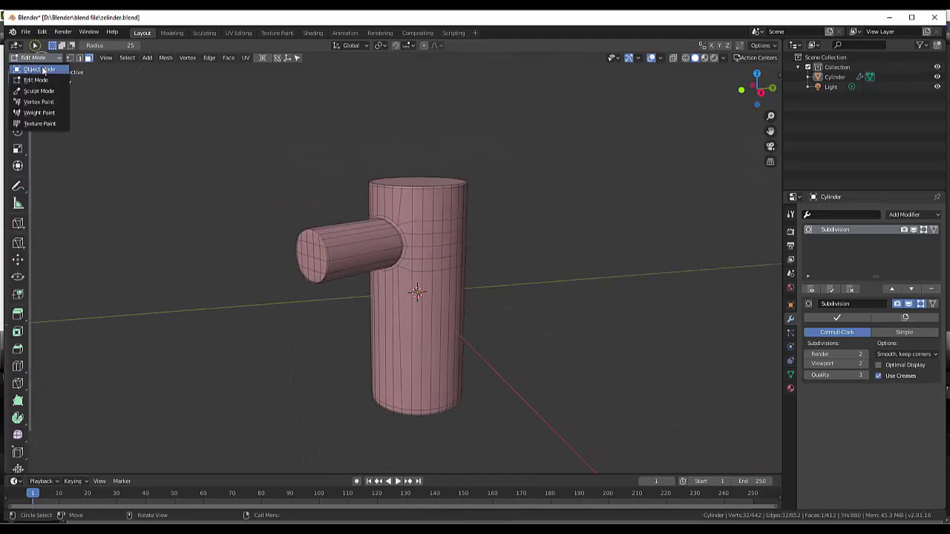
Turn off the Subdivision modifier's display so the trunk looks faceted, then re-enter Edit Mode.
left_click(43, 69)
mouse_move(488, 218)
middle_mouse_down()
mouse_move(539, 252)
mouse_move(636, 215)
mouse_move(733, 206)
mouse_move(176, 210)
mouse_move(340, 213)
mouse_move(101, 231)
mouse_move(111, 210)
mouse_move(147, 216)
mouse_move(74, 213)
mouse_move(14, 240)
mouse_move(85, 233)
mouse_move(91, 220)
middle_mouse_up()
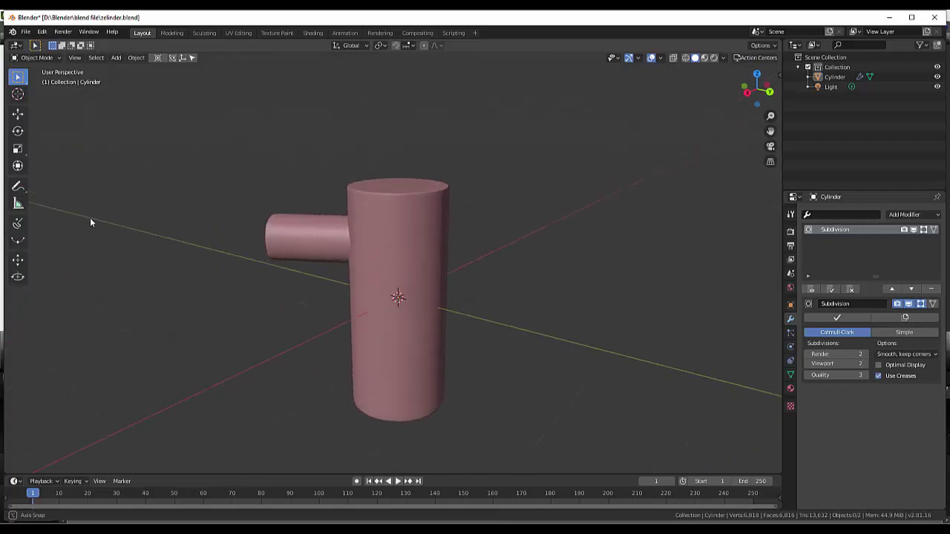
left_click(812, 291)
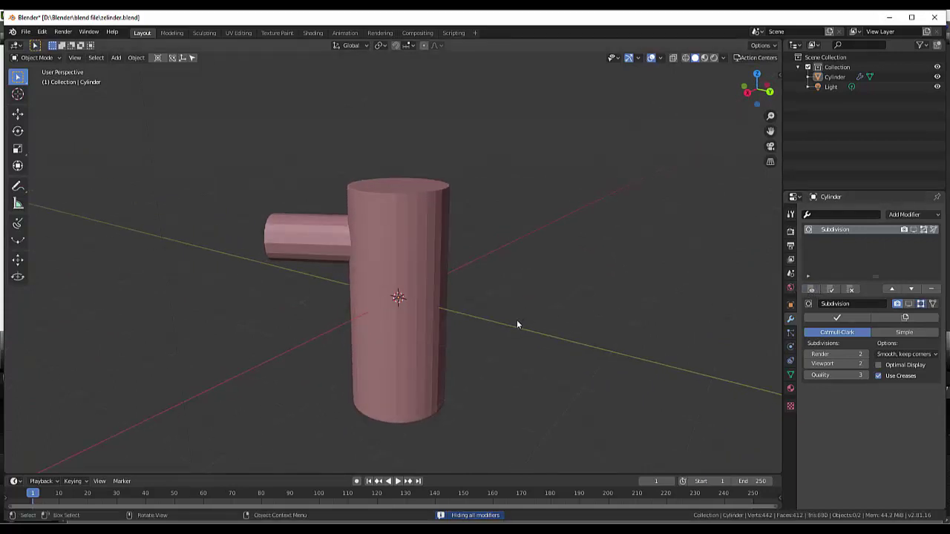
left_click(28, 58)
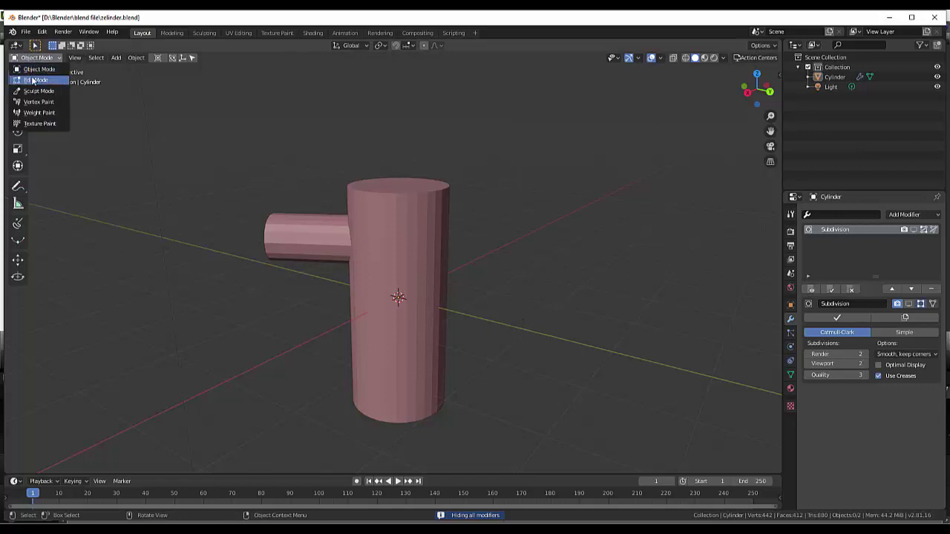
left_click(34, 80)
mouse_move(418, 353)
middle_mouse_down()
mouse_move(467, 350)
mouse_move(417, 361)
middle_mouse_up()
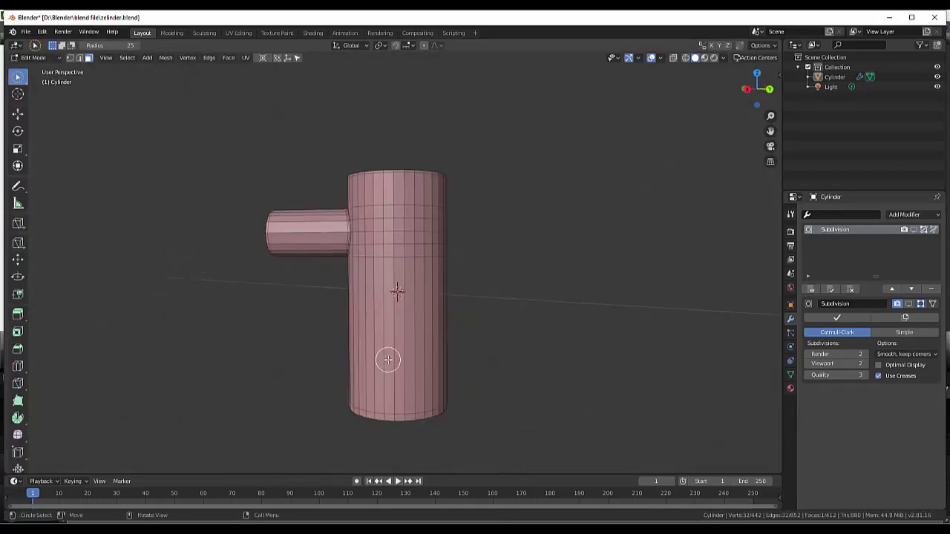
Circle-select a square block of 20 faces on the trunk's upper side.
middle_click_drag(587, 314, 507, 330)
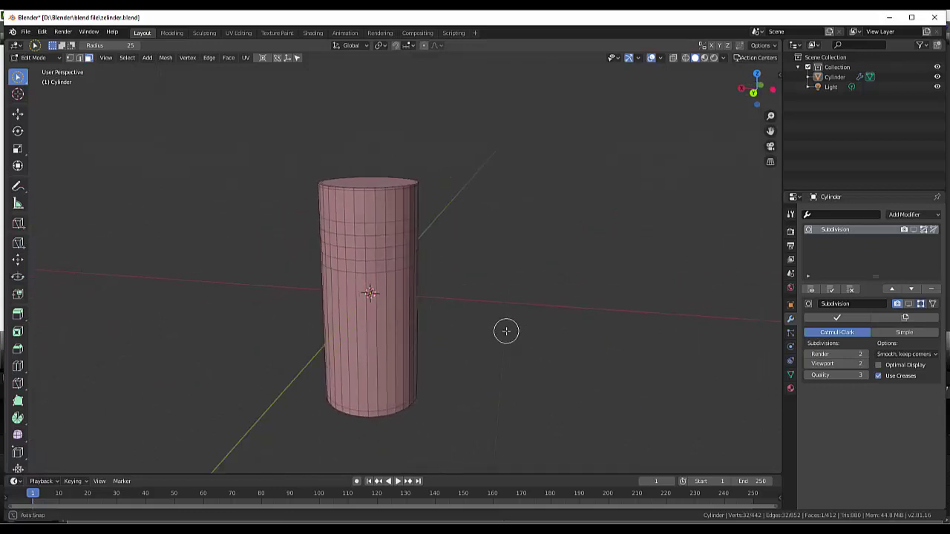
scroll(416, 314, "up", 2)
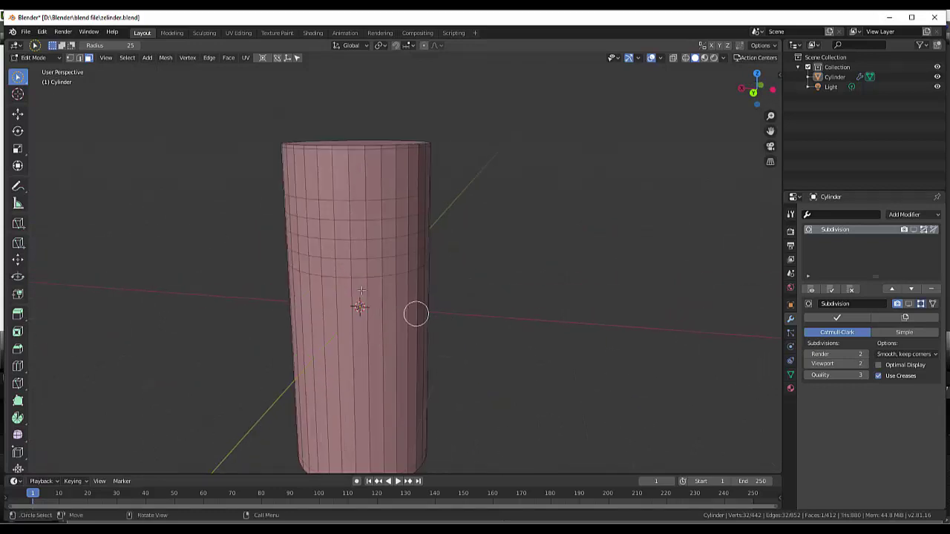
left_click(332, 215)
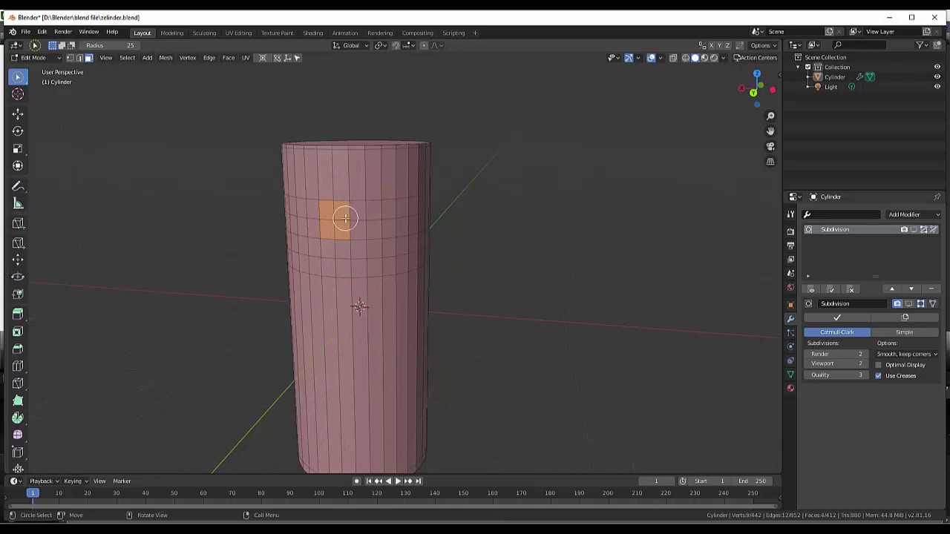
mouse_move(346, 217)
left_mouse_down()
mouse_move(369, 256)
mouse_move(339, 254)
left_mouse_up()
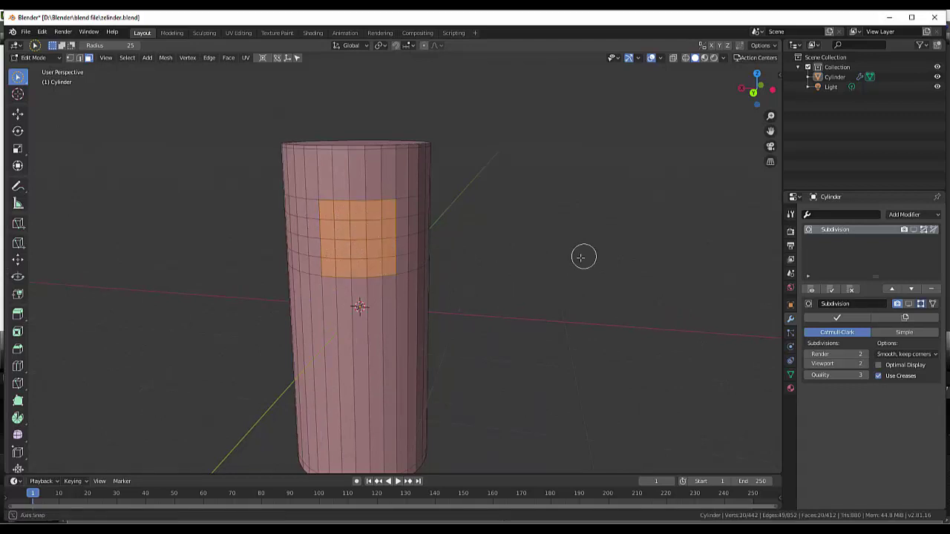
middle_click_drag(583, 257, 563, 259)
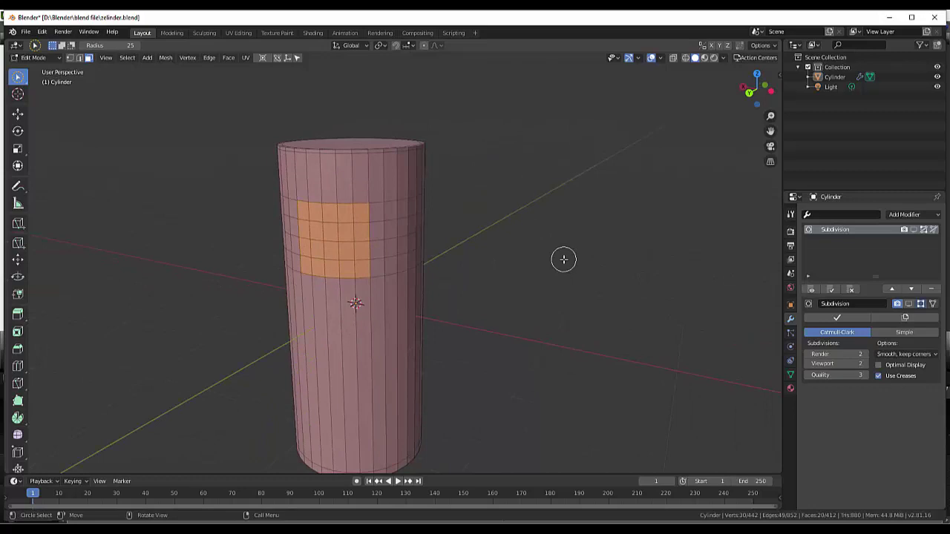
Round the selected square face patch into a circle with LoopTools Circle.
right_click(483, 264)
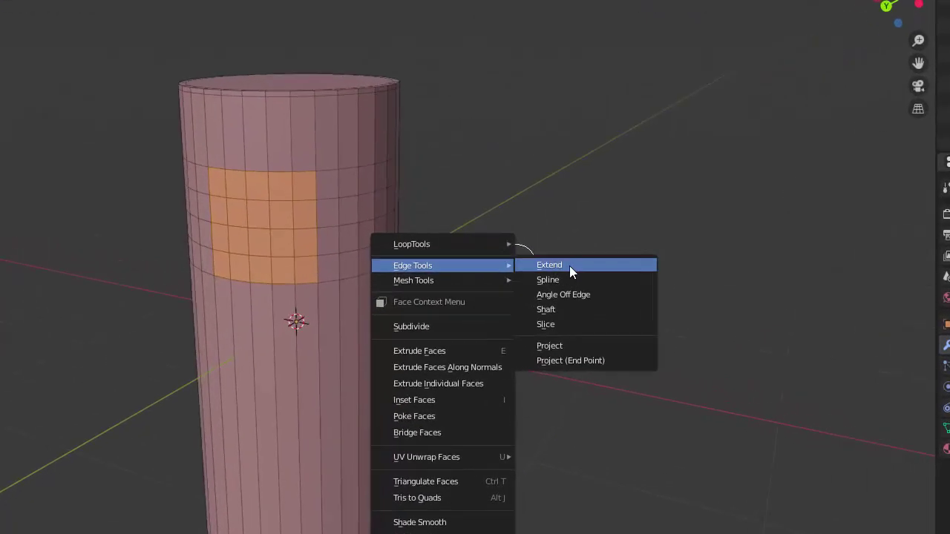
mouse_move(412, 245)
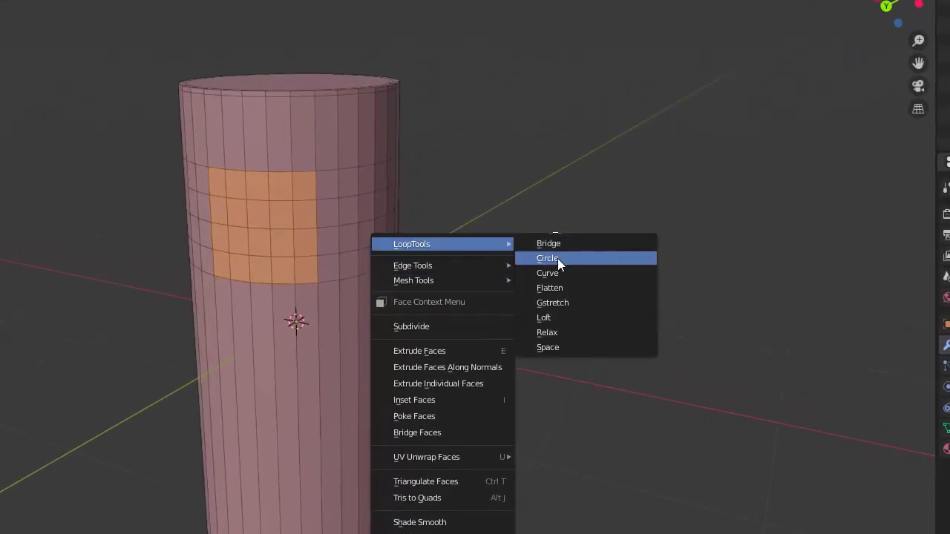
left_click(557, 259)
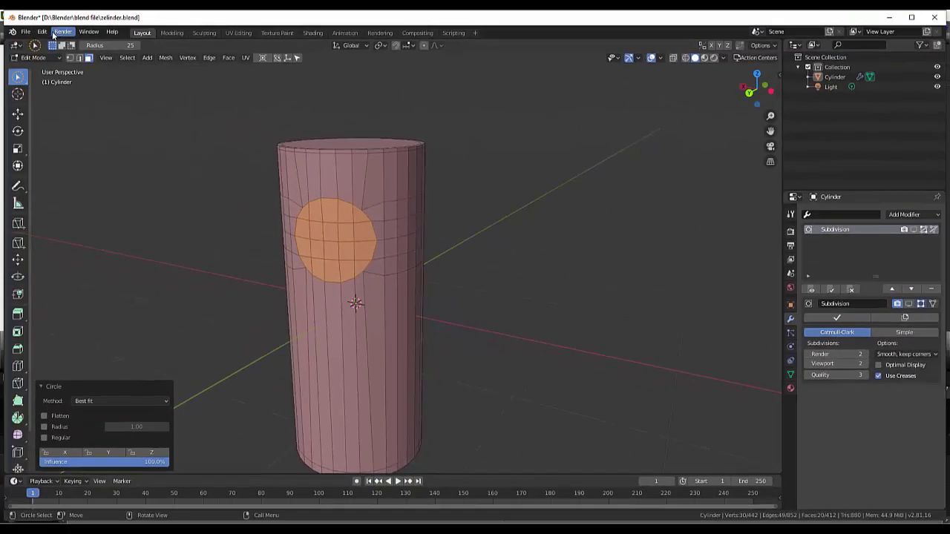
left_click(43, 33)
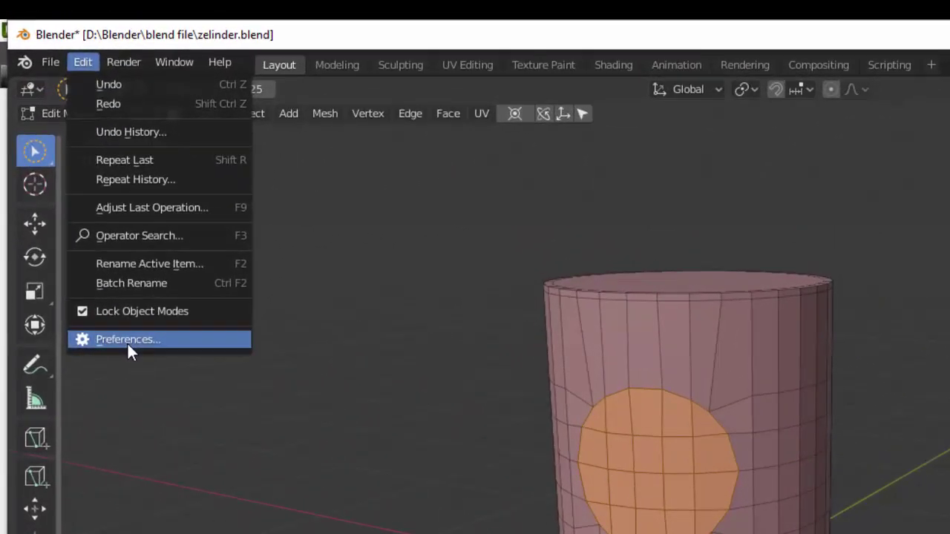
left_click(127, 342)
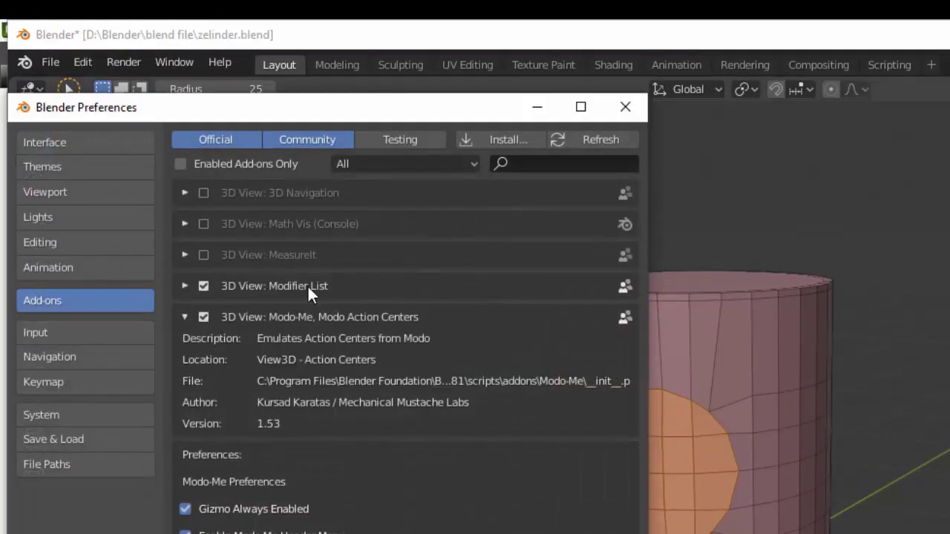
left_click(521, 159)
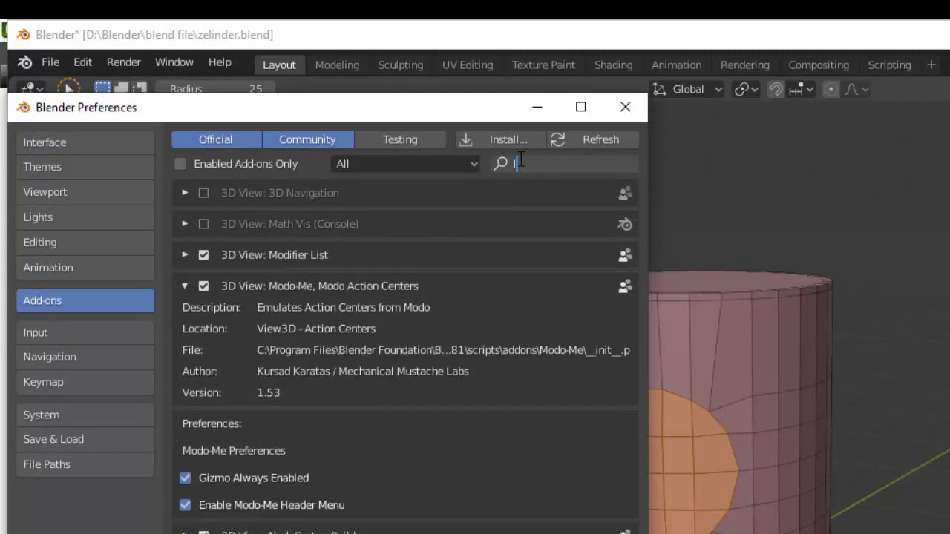
type("loo")
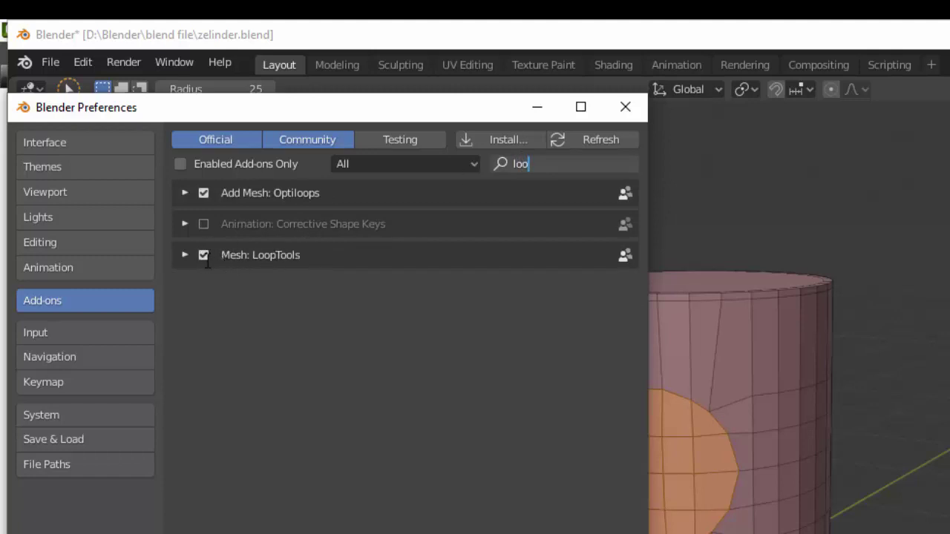
left_click(535, 108)
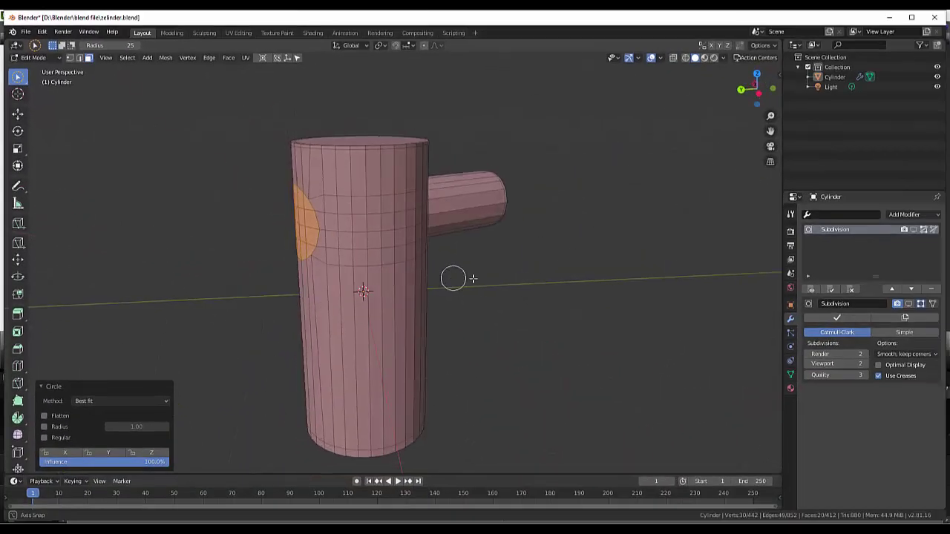
Inset the circular face on the trunk's side by 0.03131 m.
middle_click_drag(453, 278, 526, 281)
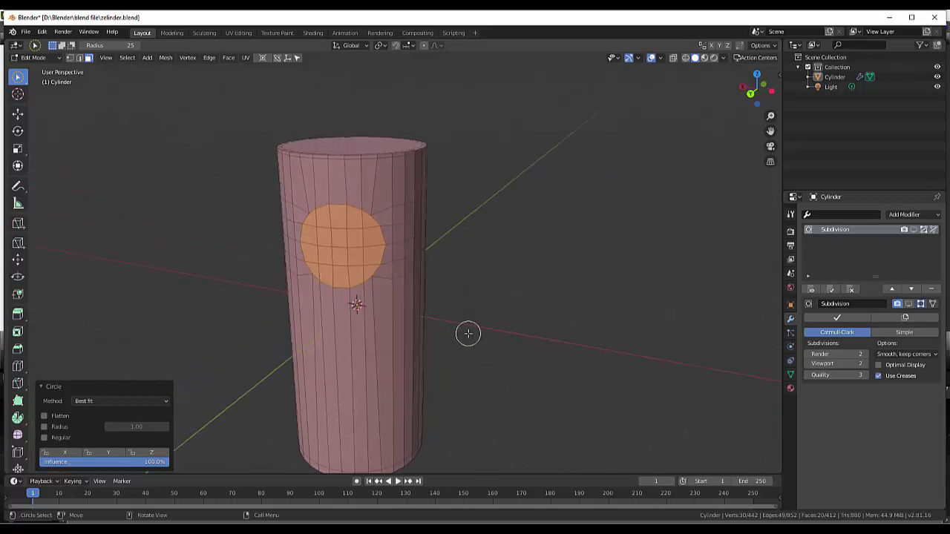
key("i")
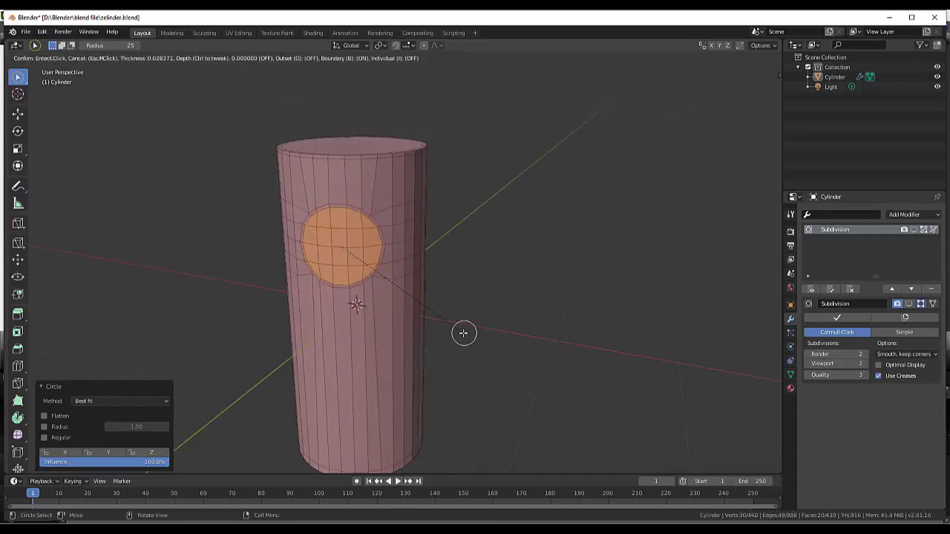
left_click(463, 335)
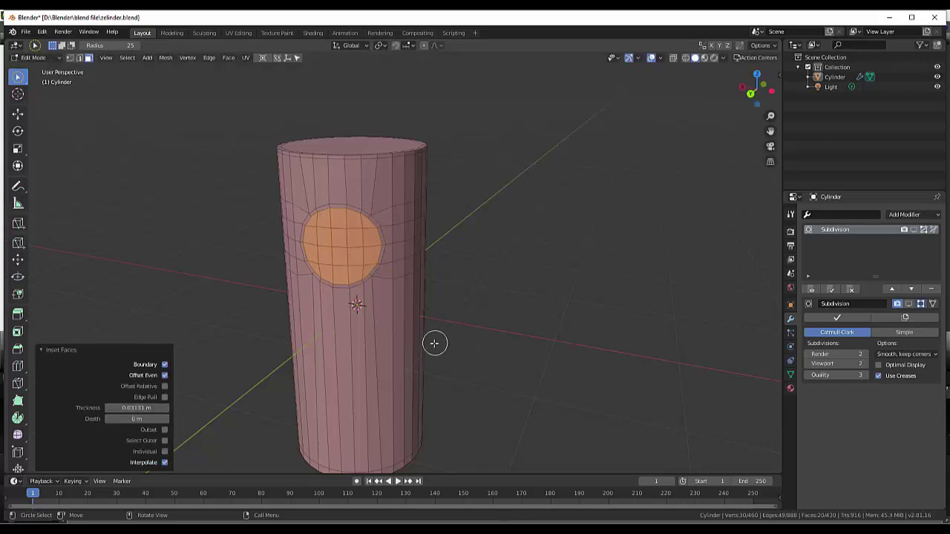
Extrude the inset face about 0.1291 m into the trunk to form a recessed hole.
mouse_move(471, 337)
middle_mouse_down()
mouse_move(500, 329)
mouse_move(463, 328)
mouse_move(435, 304)
mouse_move(401, 313)
mouse_move(355, 291)
middle_mouse_up()
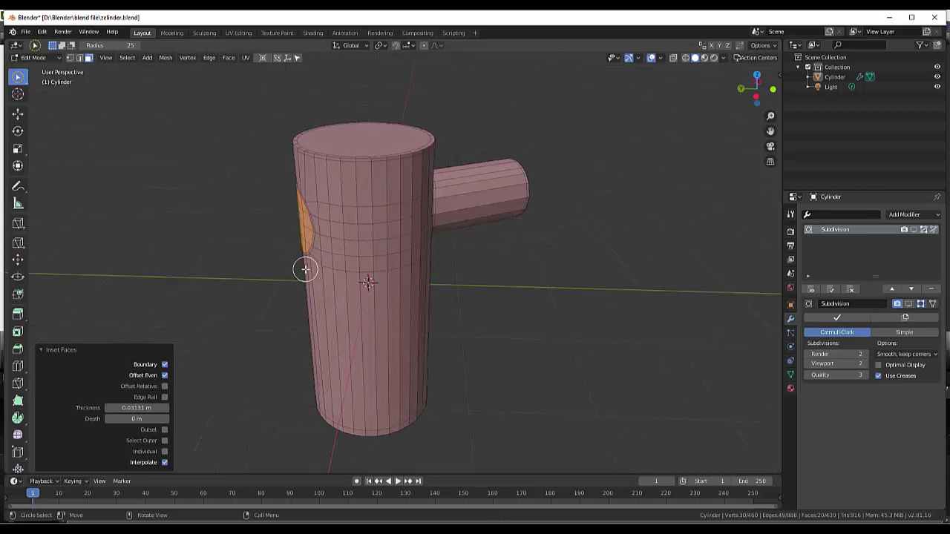
key("e")
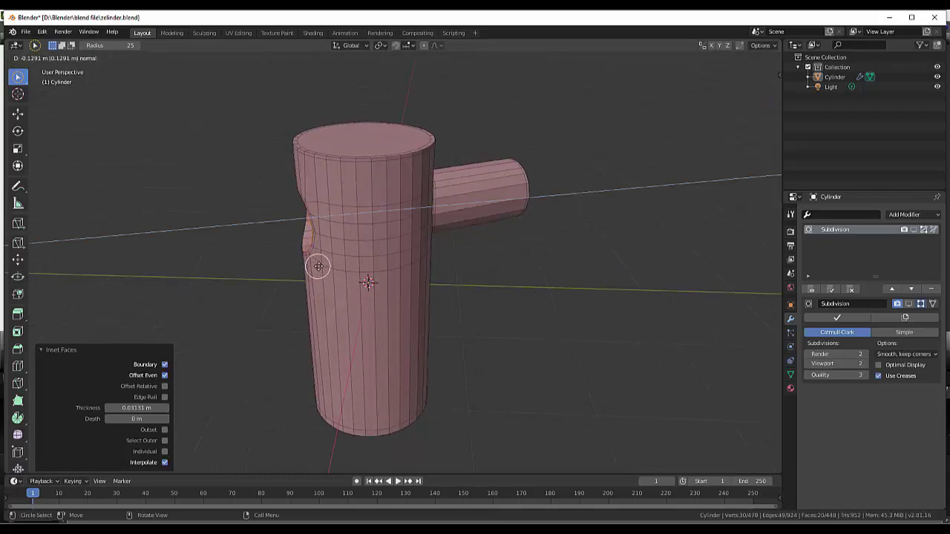
left_click(327, 265)
middle_click_drag(397, 251, 522, 219)
Flatten the hole's bottom face with LoopTools Flatten.
right_click(316, 224)
mouse_move(241, 225)
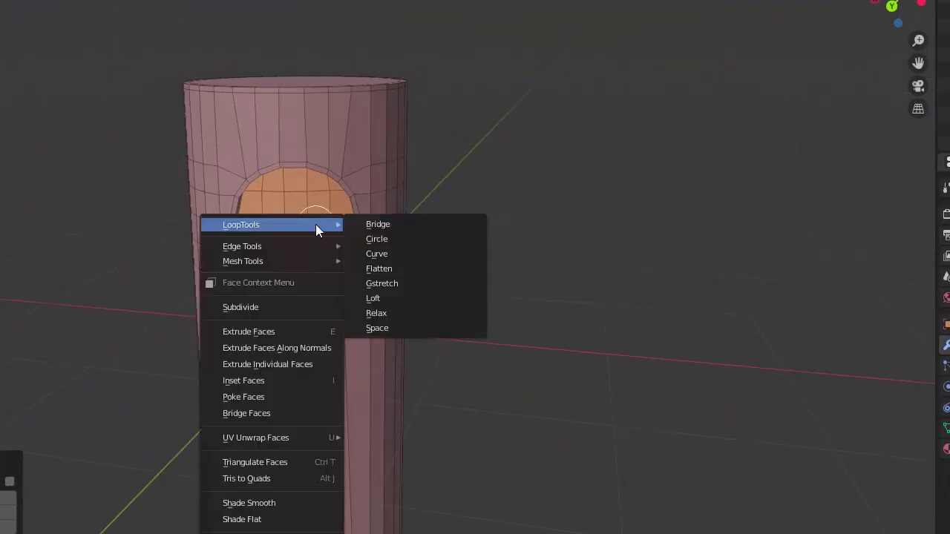
left_click(388, 267)
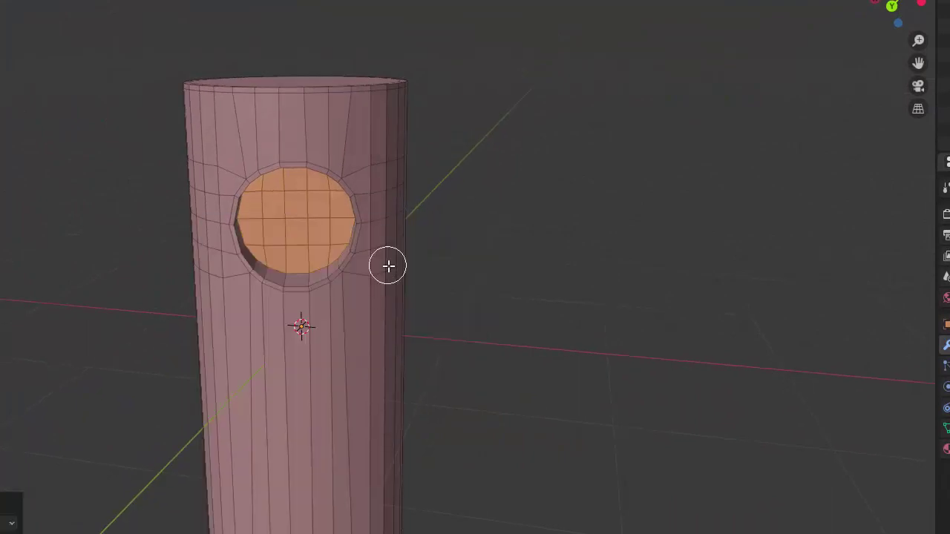
mouse_move(552, 245)
middle_mouse_down()
mouse_move(508, 269)
mouse_move(487, 255)
mouse_move(500, 259)
middle_mouse_up()
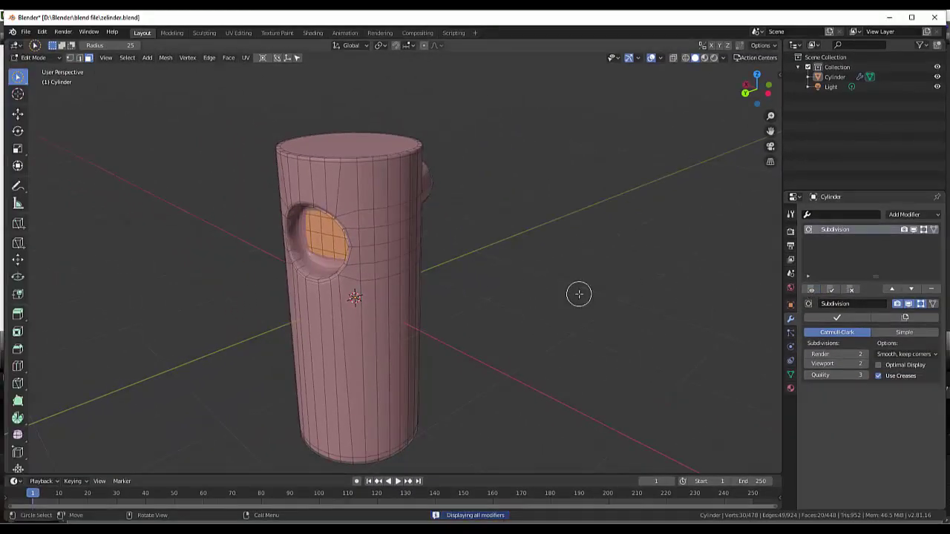
mouse_move(576, 293)
middle_mouse_down()
mouse_move(651, 301)
mouse_move(617, 272)
mouse_move(557, 302)
middle_mouse_up()
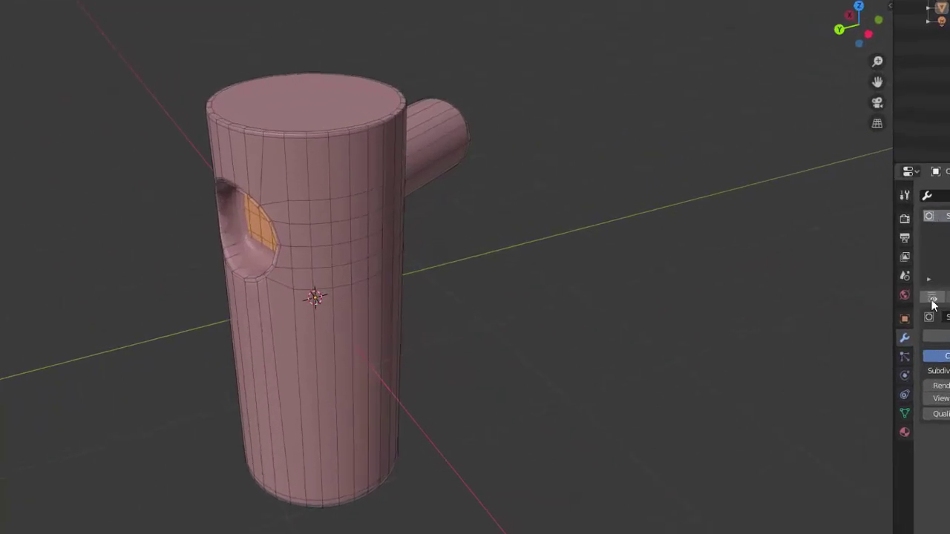
Hide the on-cage smoothing and bevel the edge loop around the hole's rim.
left_click(933, 301)
key("c")
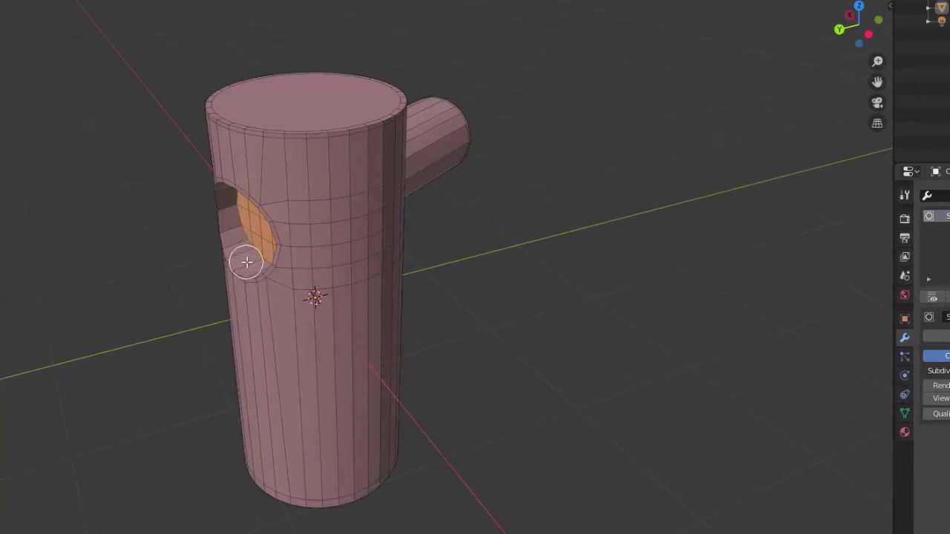
key("ctrl+e")
key("Escape")
left_click(237, 224, "alt")
key("ctrl+b")
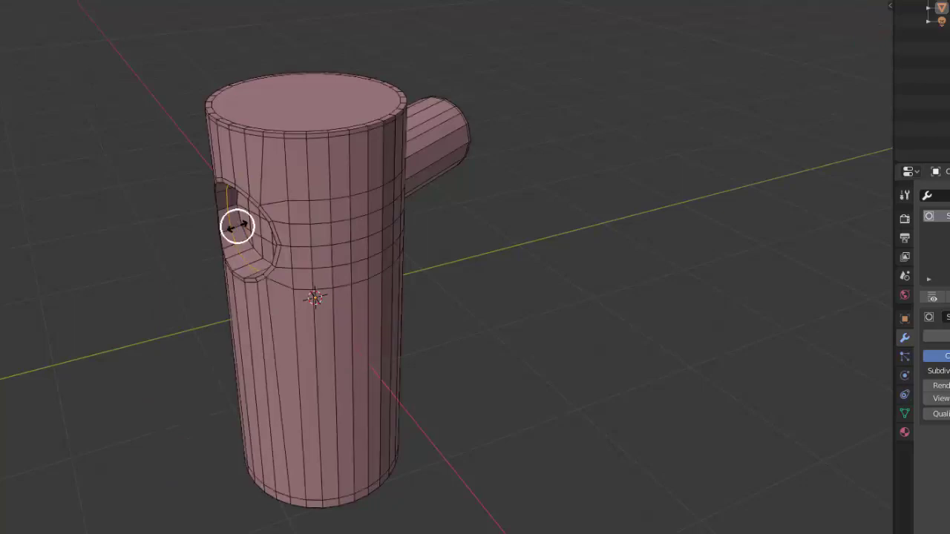
left_click(233, 235)
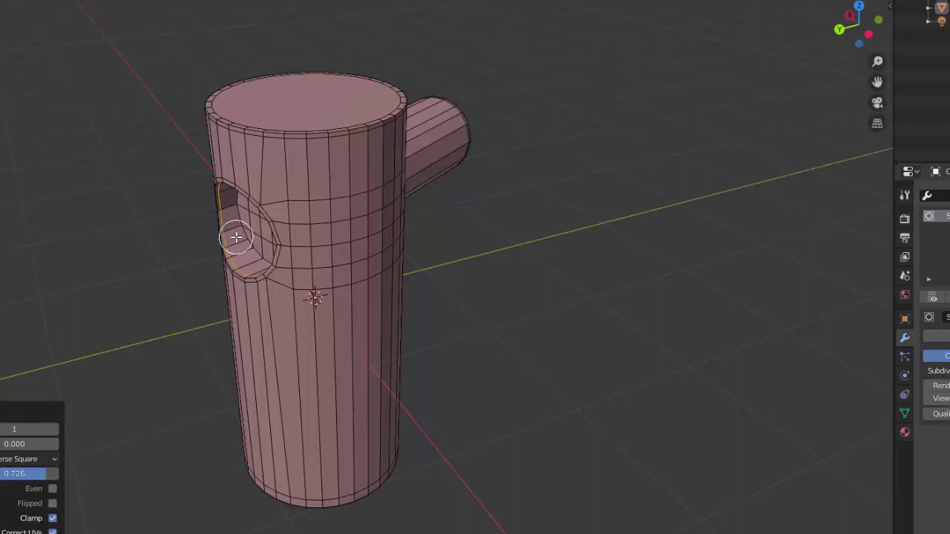
Slide an extra edge loop along the hole's inner wall to factor -0.705.
left_click(236, 237, "alt")
key("ctrl+b")
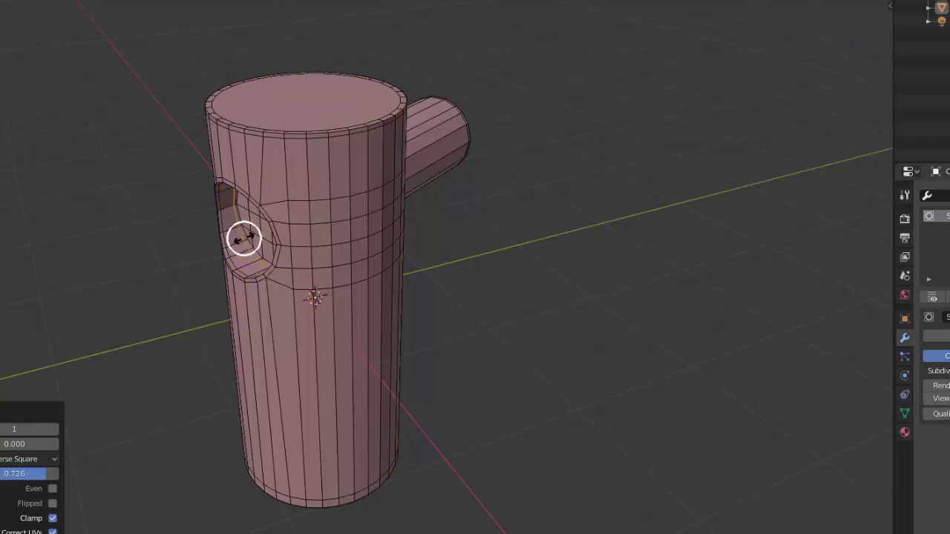
left_click(245, 239)
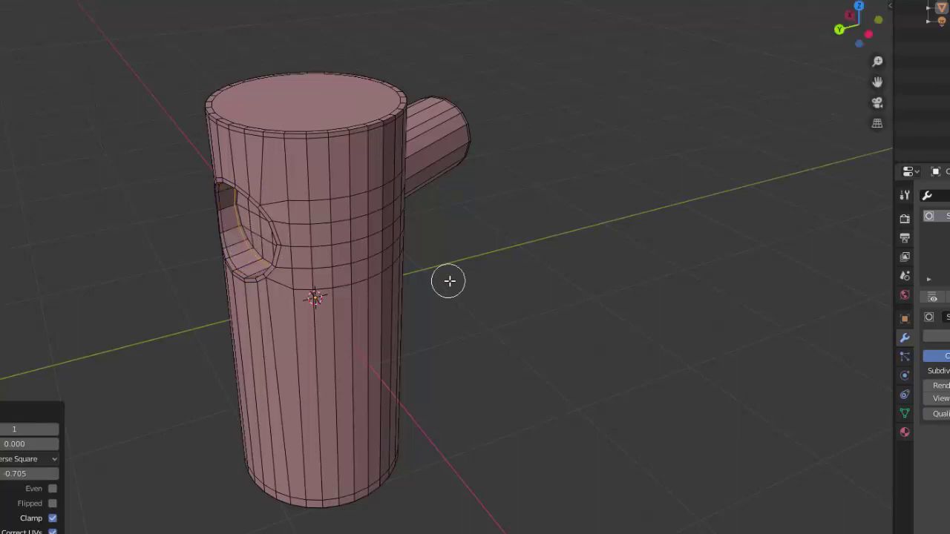
middle_click_drag(450, 278, 509, 271)
left_click(273, 240)
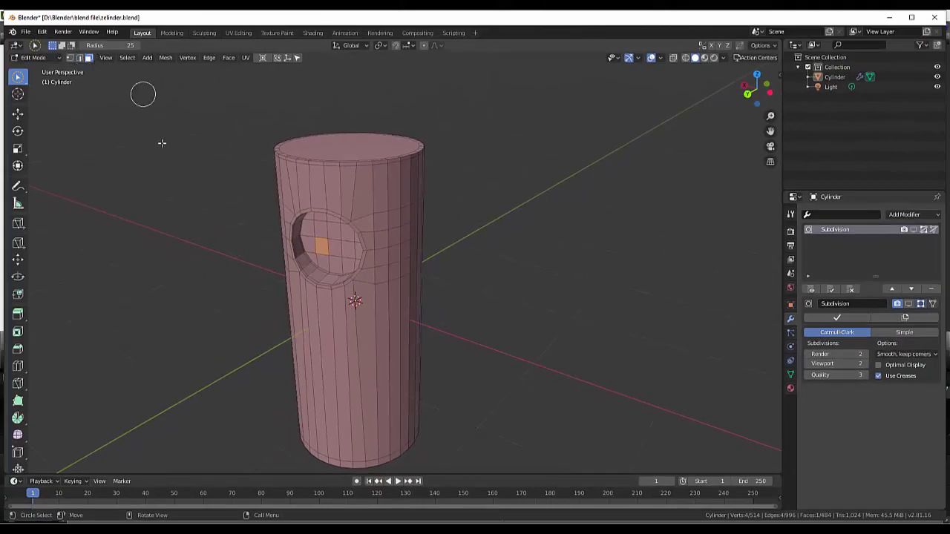
Circle-select only the faces at the bottom of the recessed hole.
mouse_move(318, 239)
left_mouse_down()
mouse_move(335, 227)
mouse_move(343, 262)
left_mouse_up()
middle_click_drag(347, 250, 509, 255)
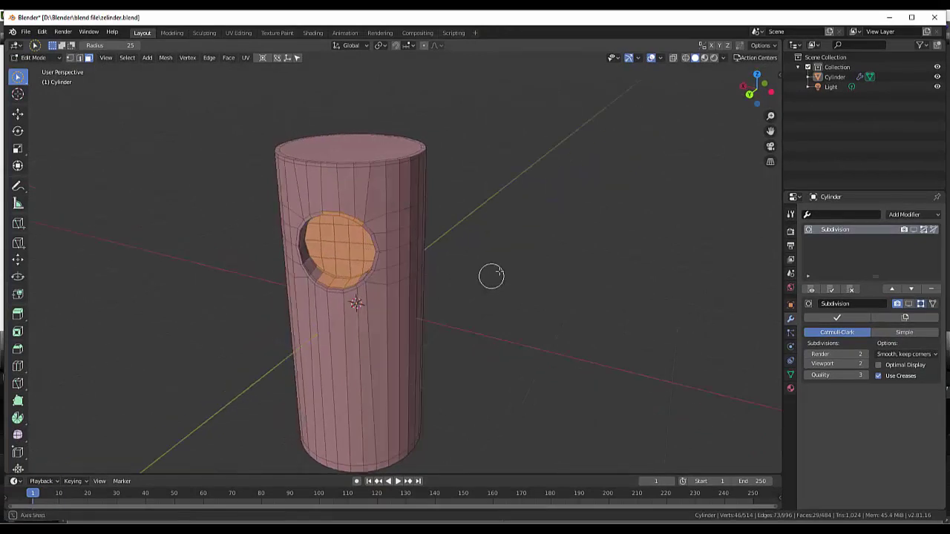
middle_click_drag(386, 176, 343, 166)
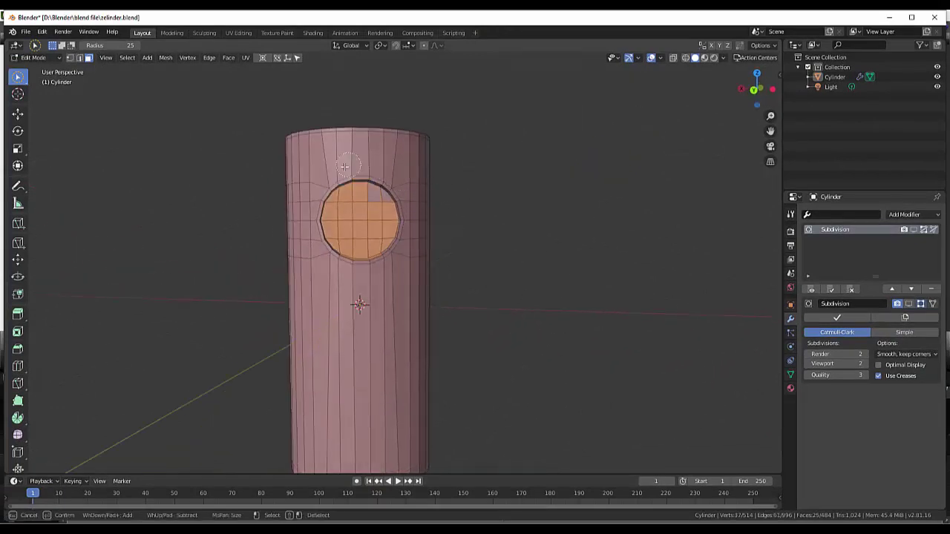
middle_click_drag(353, 260, 351, 239)
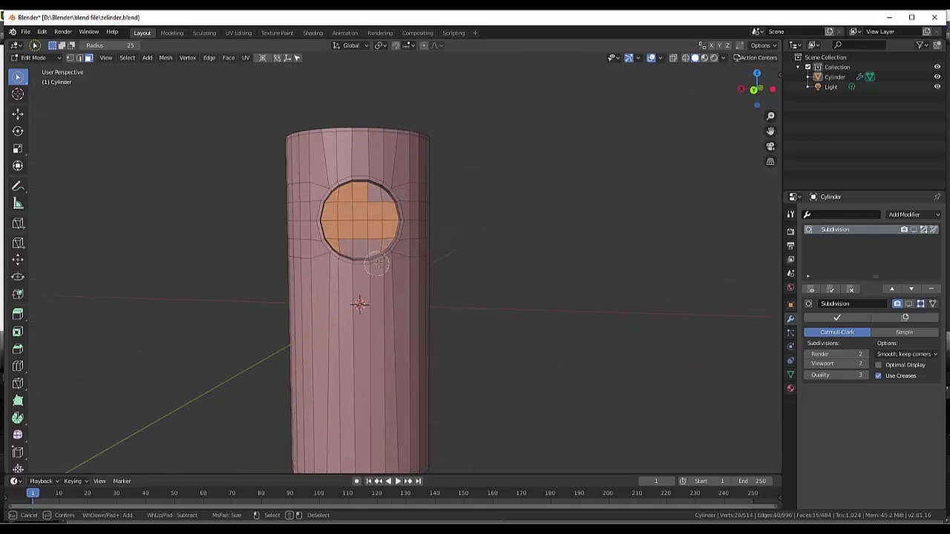
key("Escape")
key("c")
mouse_move(351, 239)
left_mouse_down()
mouse_move(366, 204)
mouse_move(378, 233)
left_mouse_up()
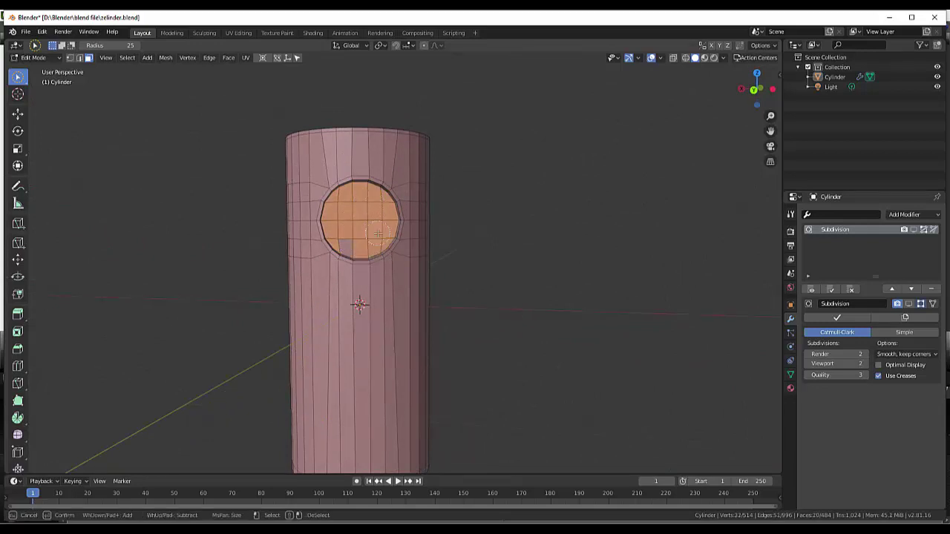
key("Escape")
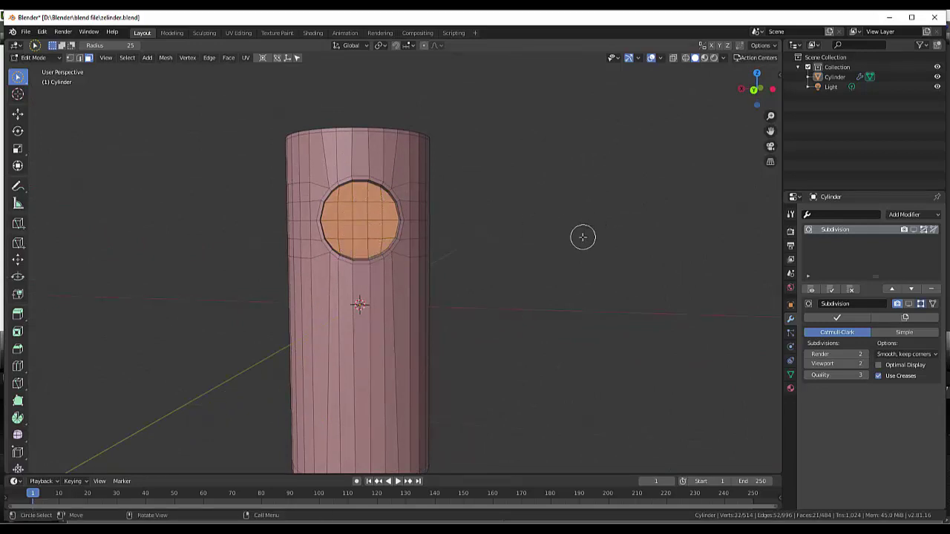
Inset the hole's bottom faces by 0.03552 m, adding a thin inner ring.
key("i")
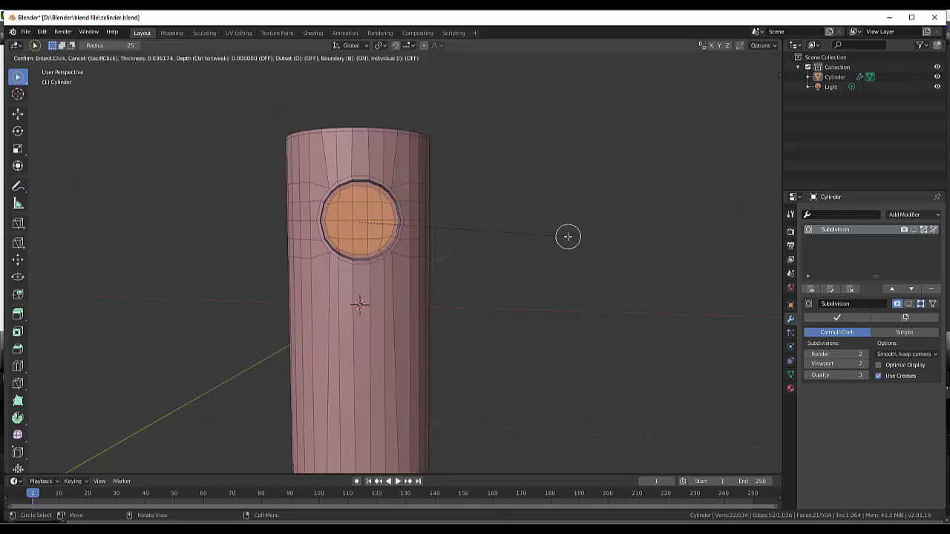
left_click(568, 238)
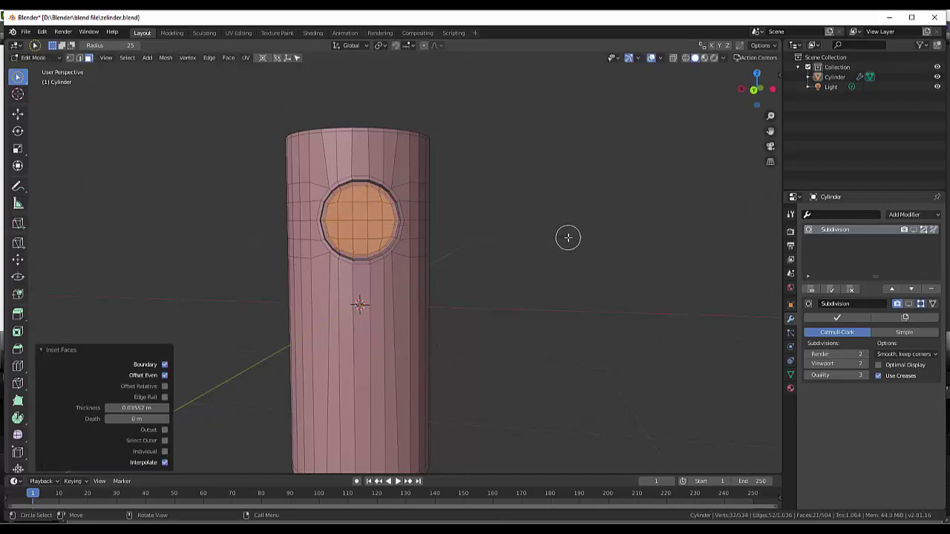
mouse_move(582, 219)
middle_mouse_down()
mouse_move(366, 245)
mouse_move(538, 259)
mouse_move(593, 227)
mouse_move(613, 233)
middle_mouse_up()
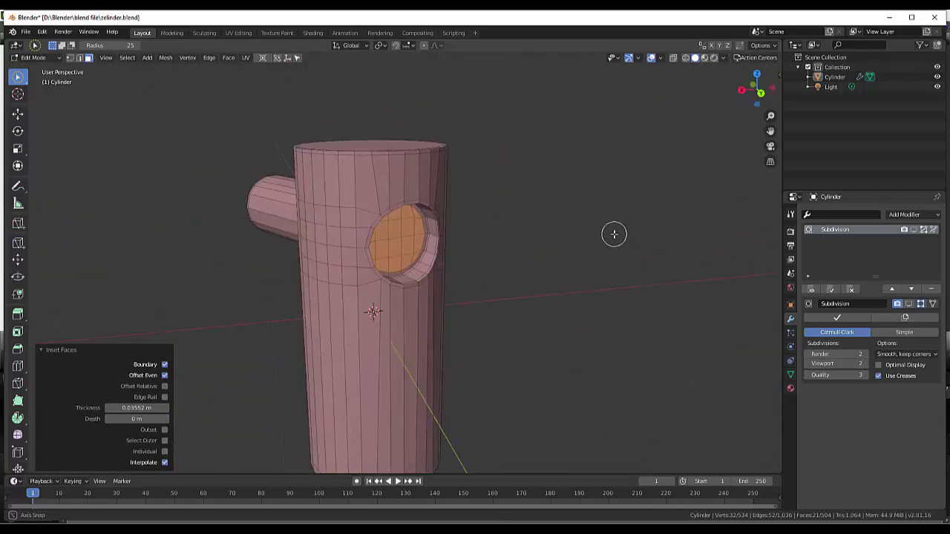
Re-enable the Subdivision modifier's edit-mode display and switch back to Object Mode.
left_click(812, 292)
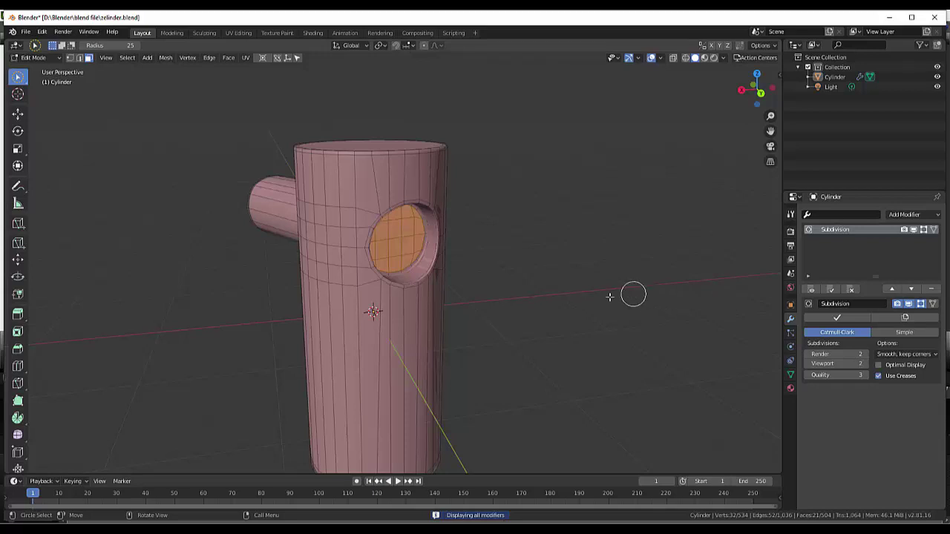
left_click(31, 58)
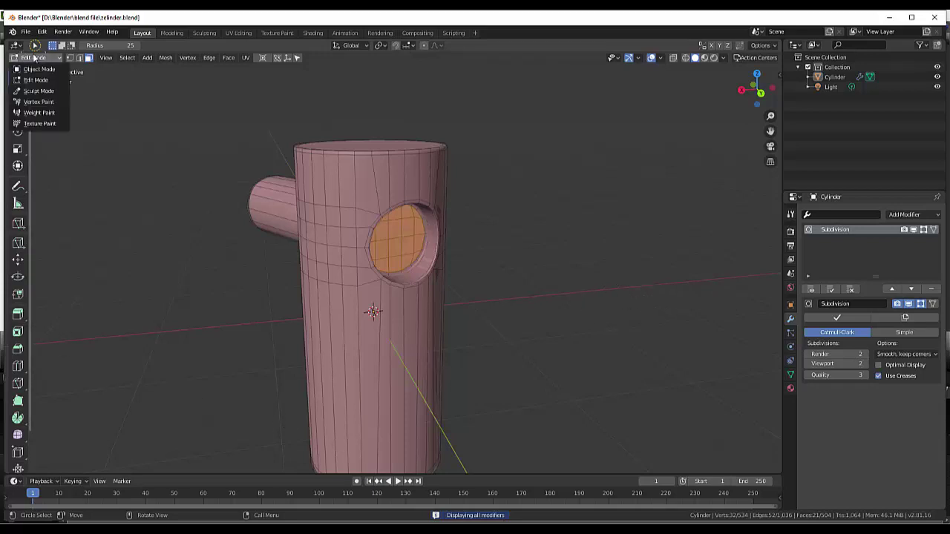
left_click(41, 72)
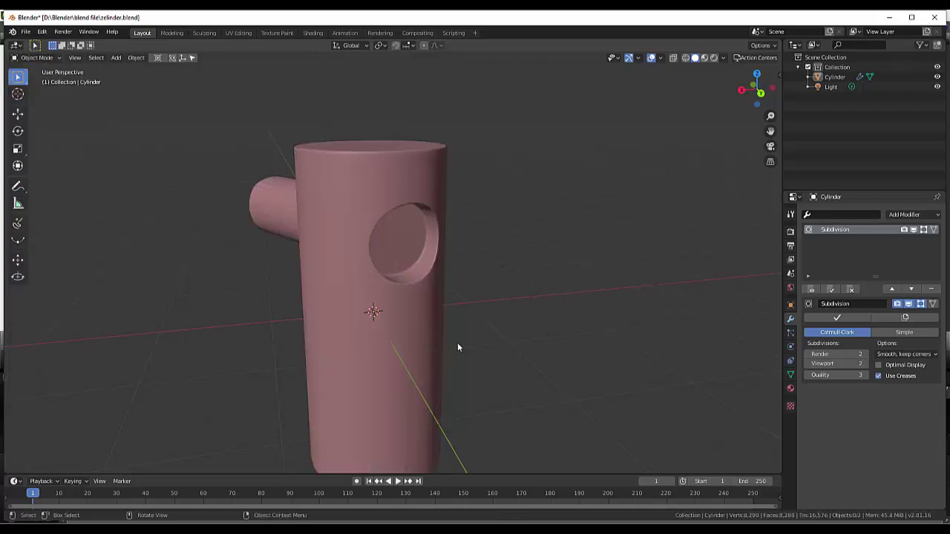